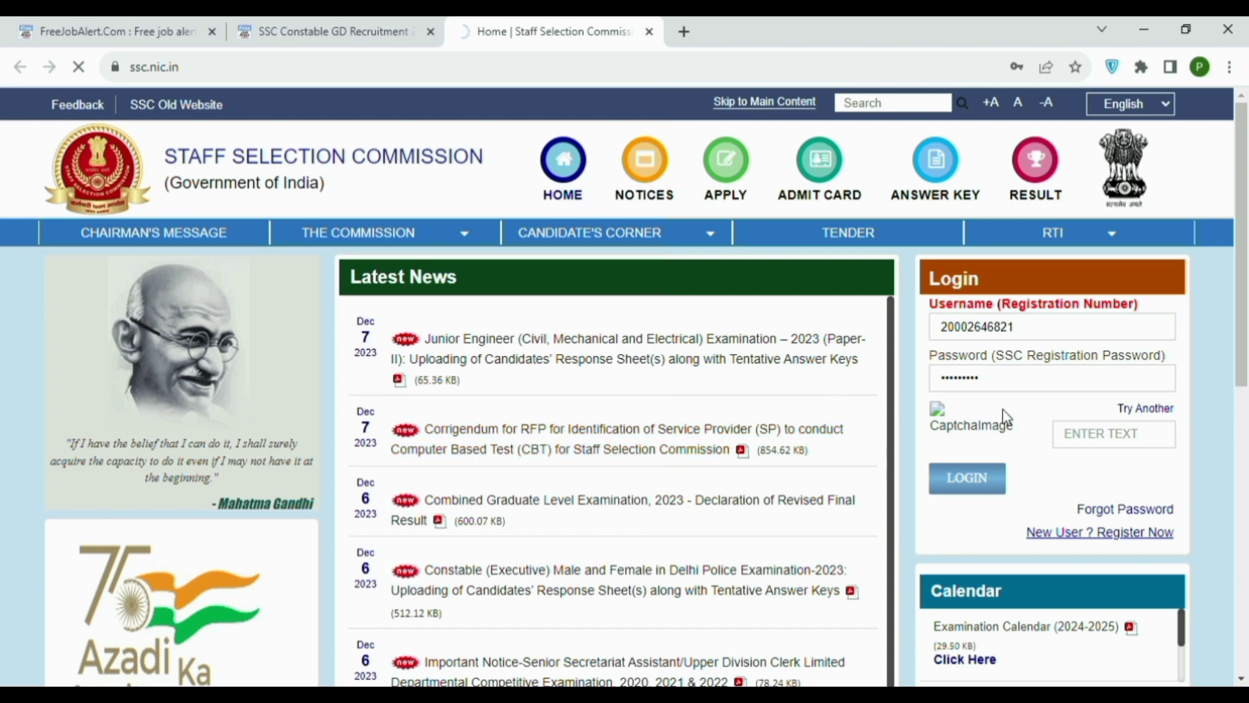
Open the new-user registration form, answer Yes to Aadhaar, and enter the Aadhaar number twice.
{"action": "left_click", "coordinate": [1065, 538]}
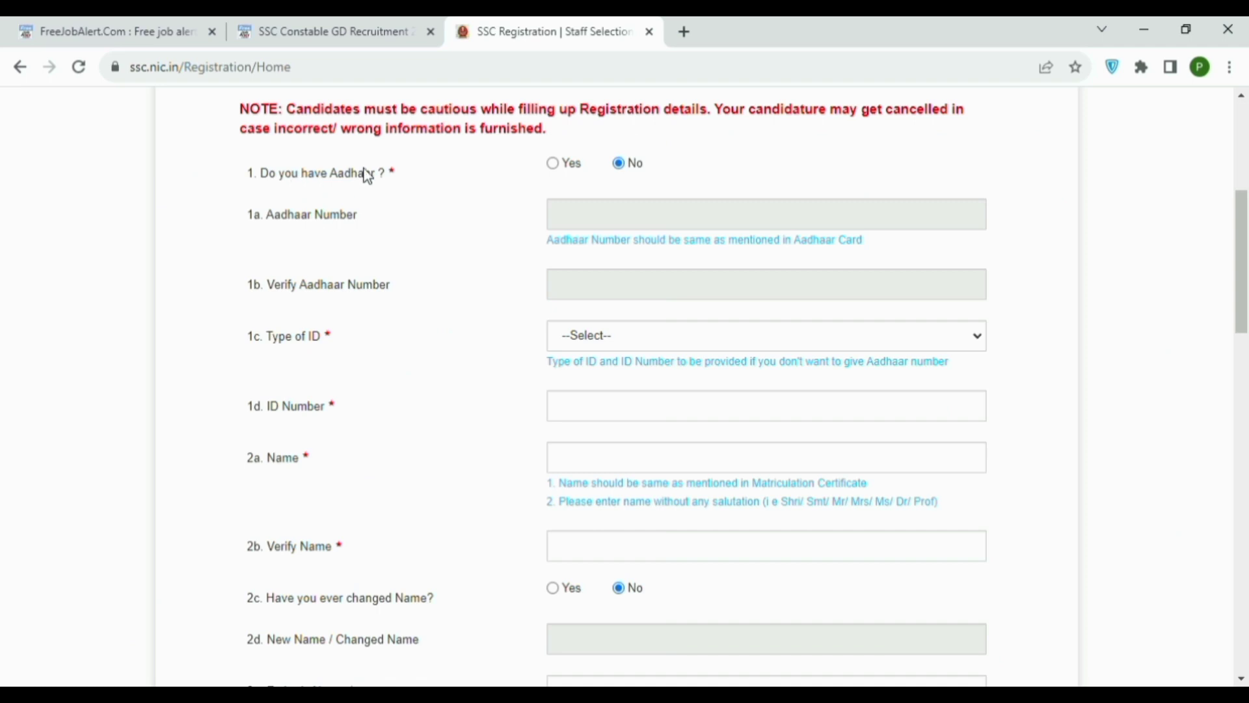
{"action": "left_click", "coordinate": [553, 165]}
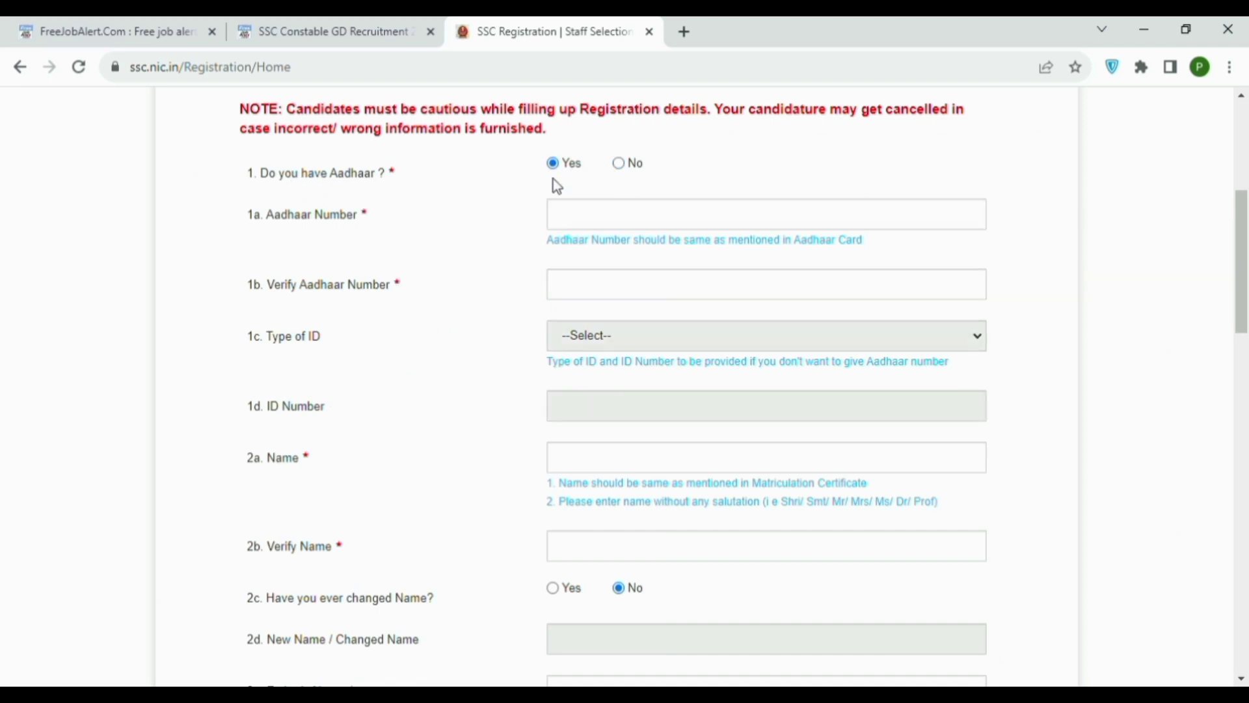
{"action": "left_click", "coordinate": [574, 217]}
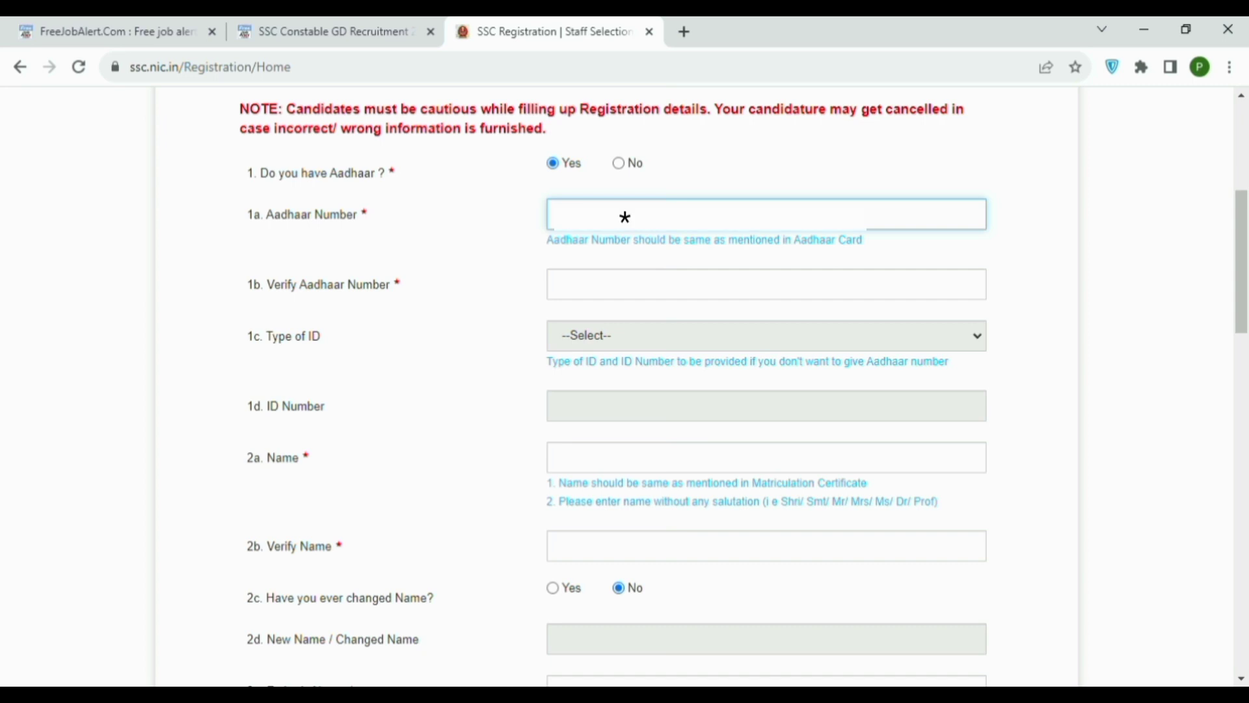
{"action": "type", "text": "*********"}
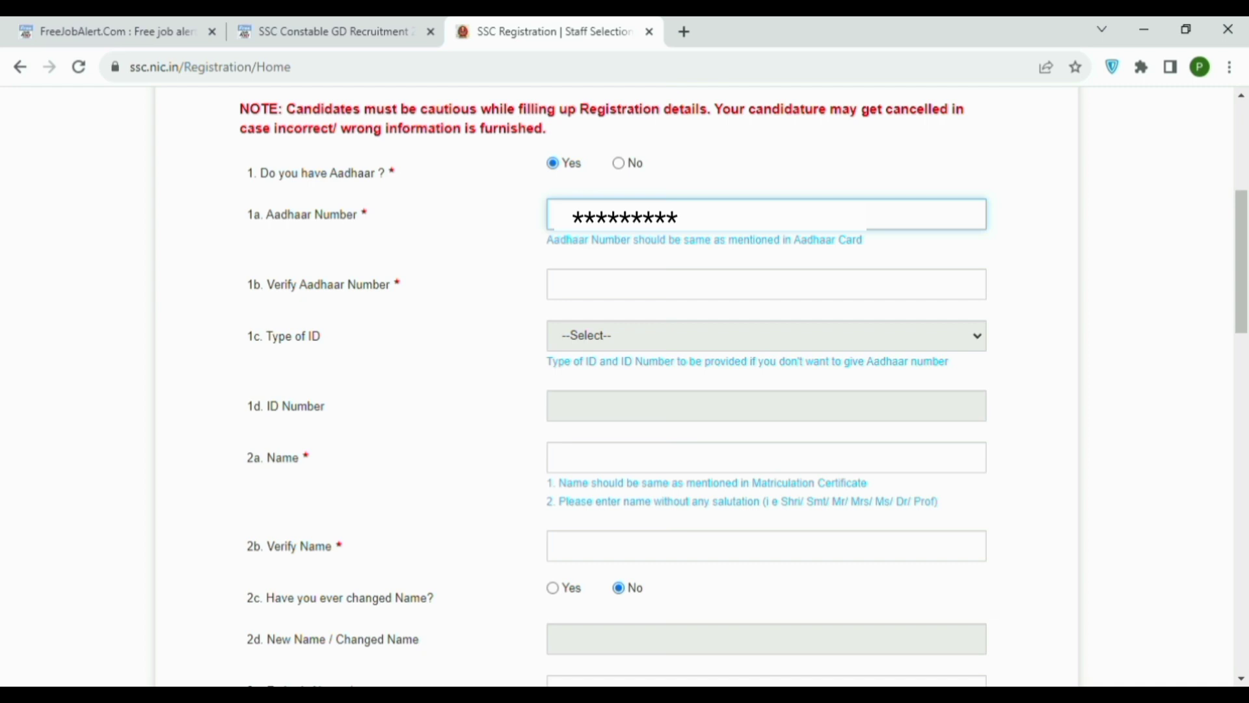
{"action": "type", "text": "*"}
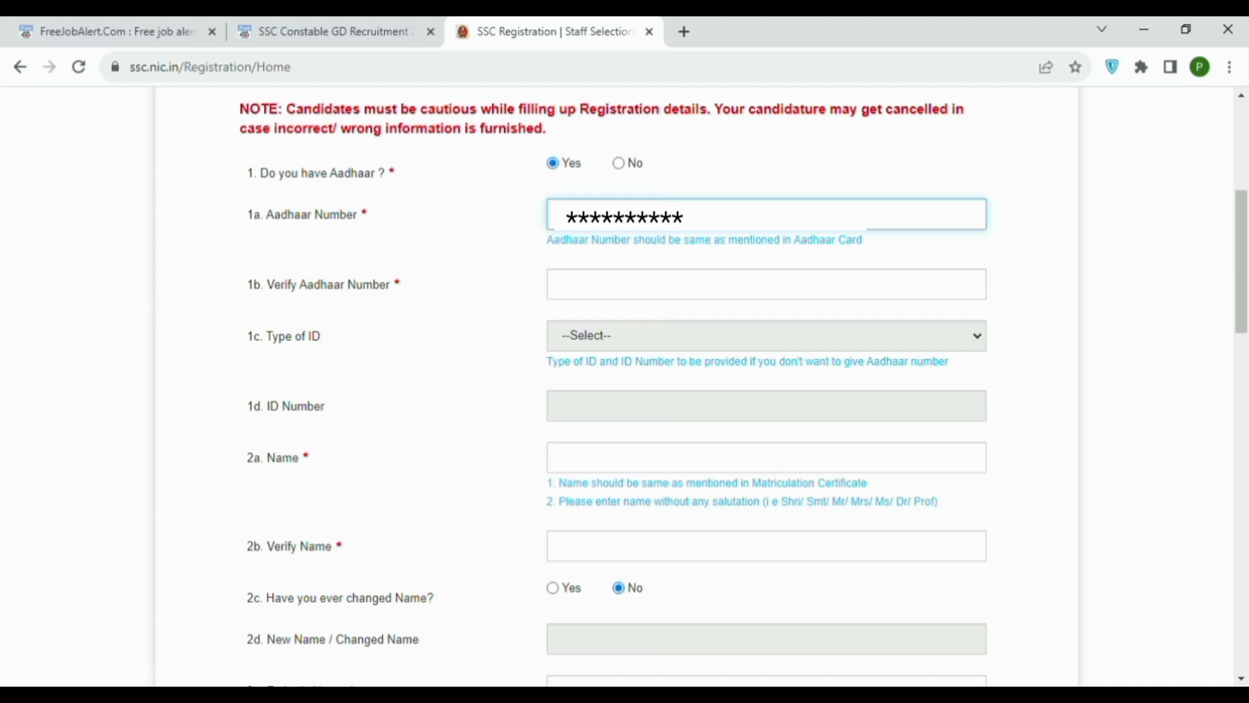
{"action": "type", "text": "**"}
{"action": "left_click", "coordinate": [766, 285]}
{"action": "type", "text": "***"}
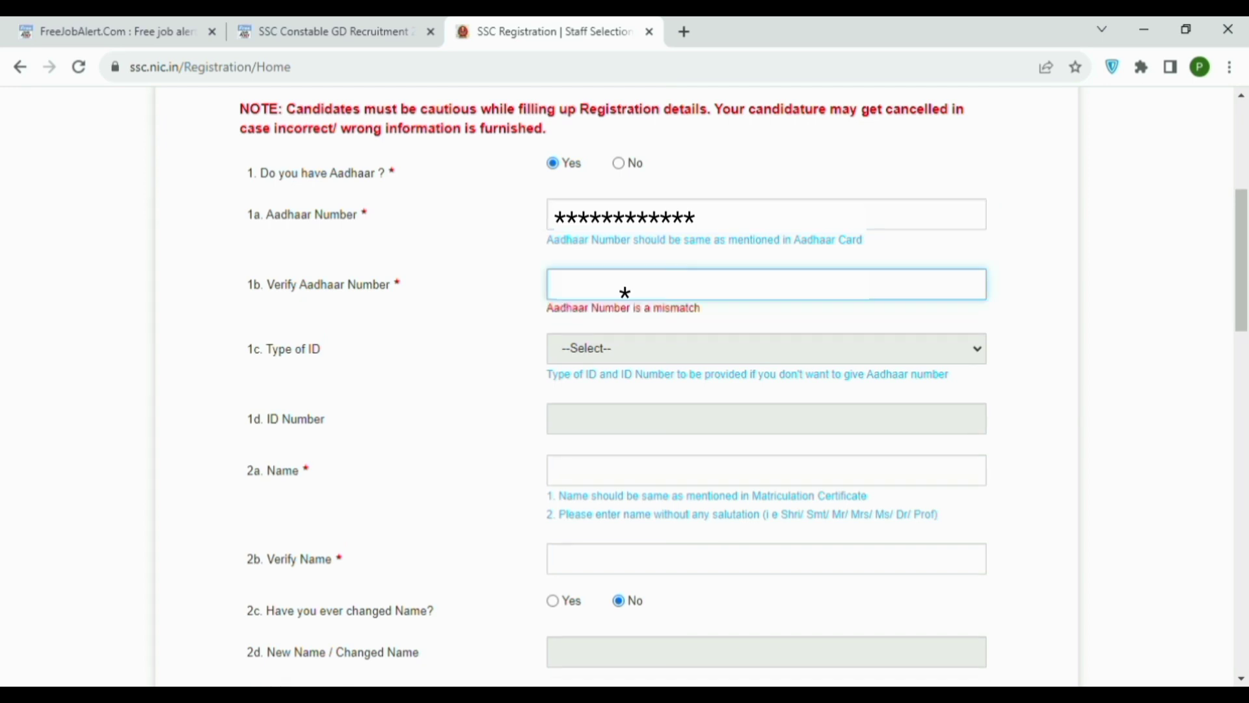
{"action": "type", "text": "*********"}
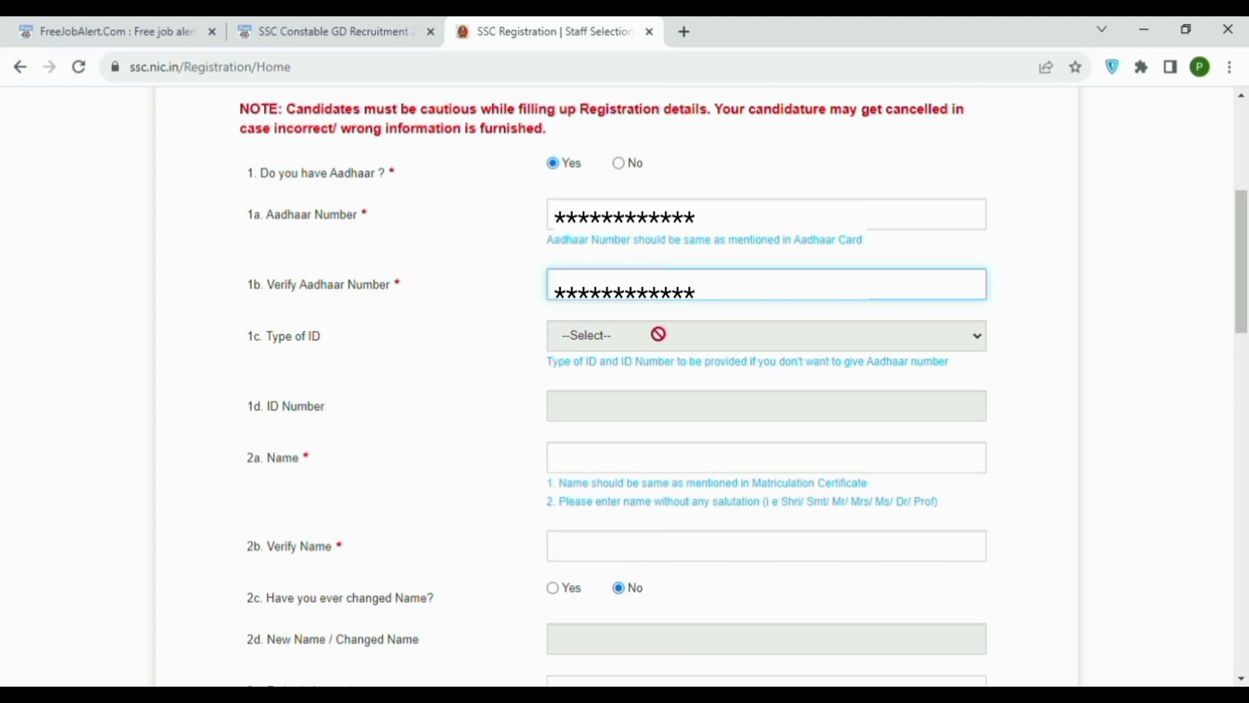
Enter the candidate's name in field 2a and repeat it in 2b.
{"action": "left_click", "coordinate": [616, 470]}
{"action": "type", "text": "**"}
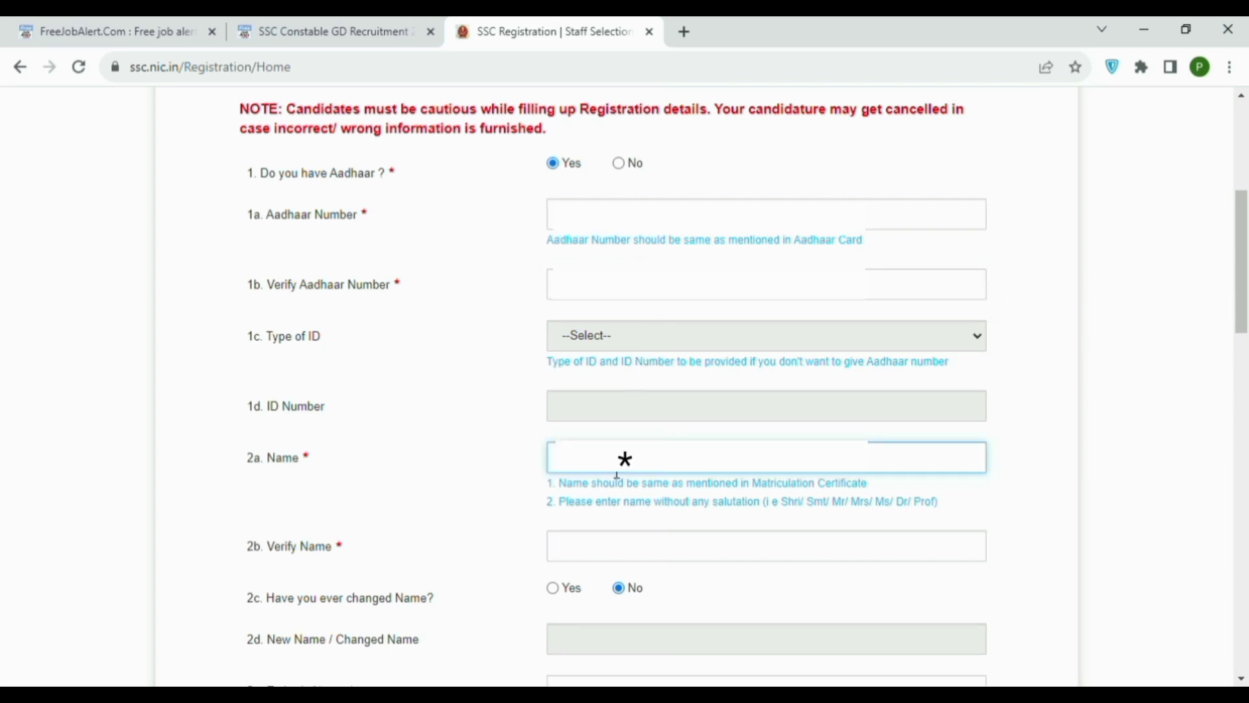
{"action": "type", "text": "*** ****"}
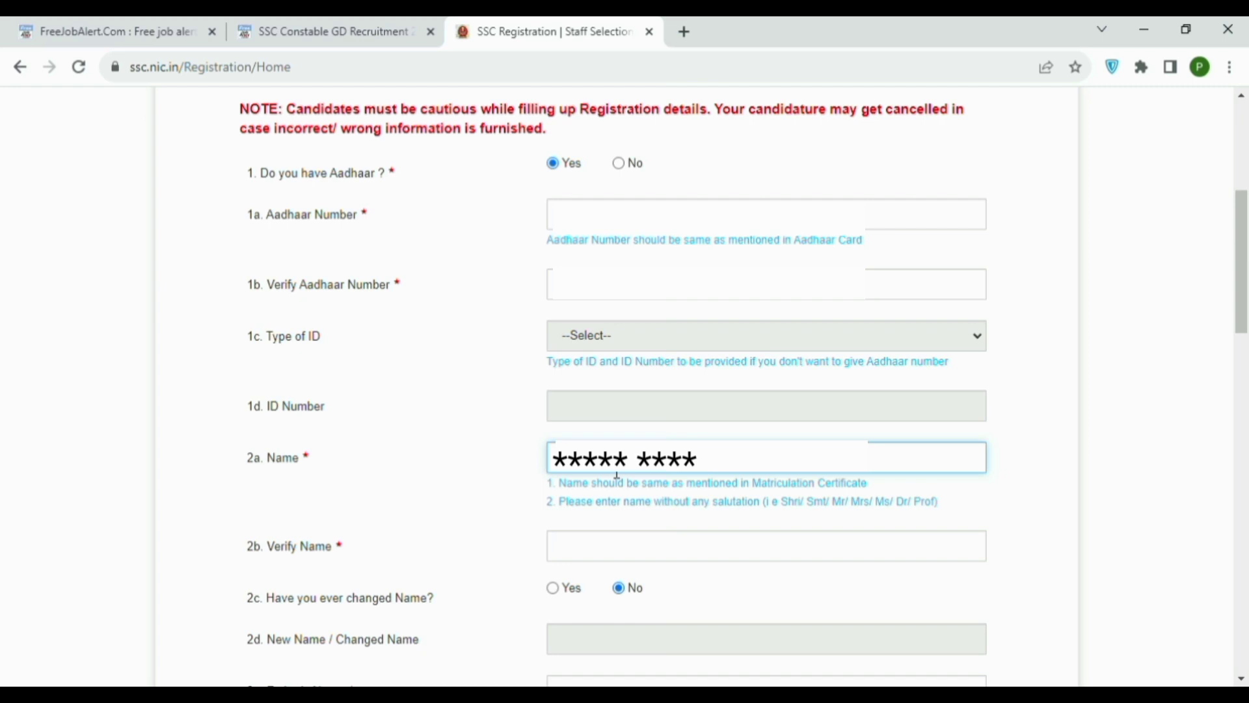
{"action": "scroll", "coordinate": [617, 475], "scroll_direction": "down", "scroll_amount": 2}
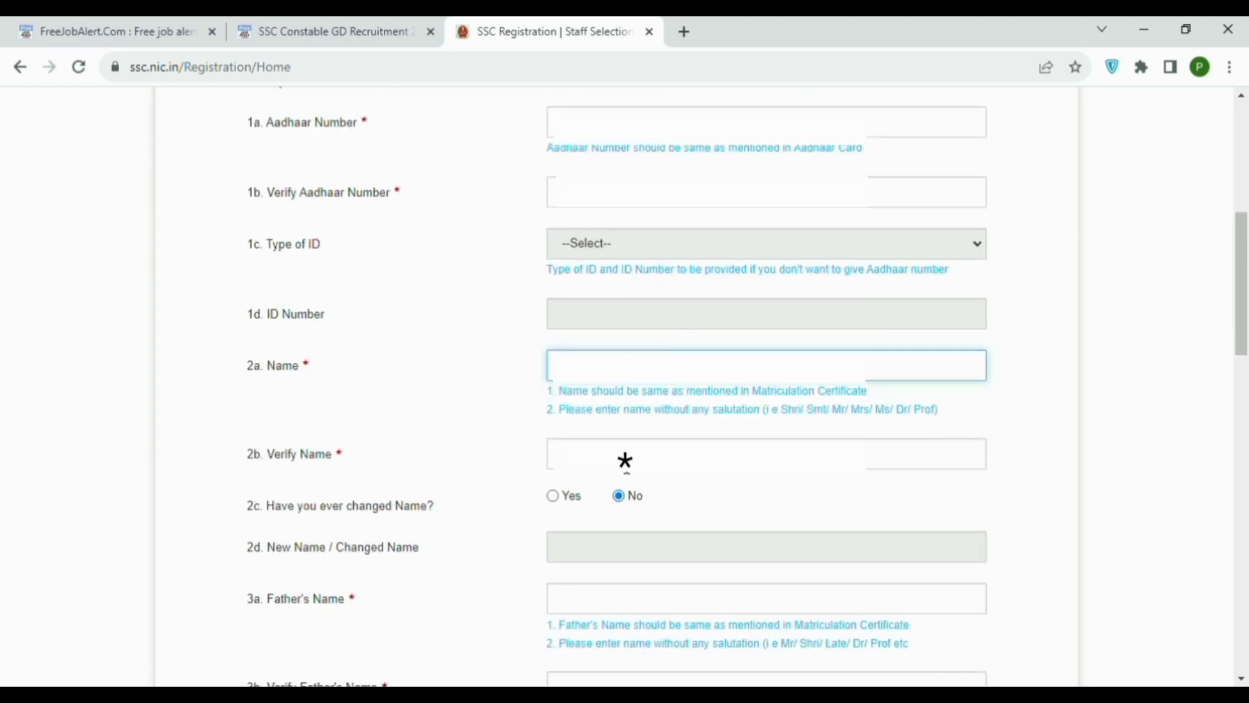
{"action": "left_click", "coordinate": [626, 464]}
{"action": "type", "text": "*****"}
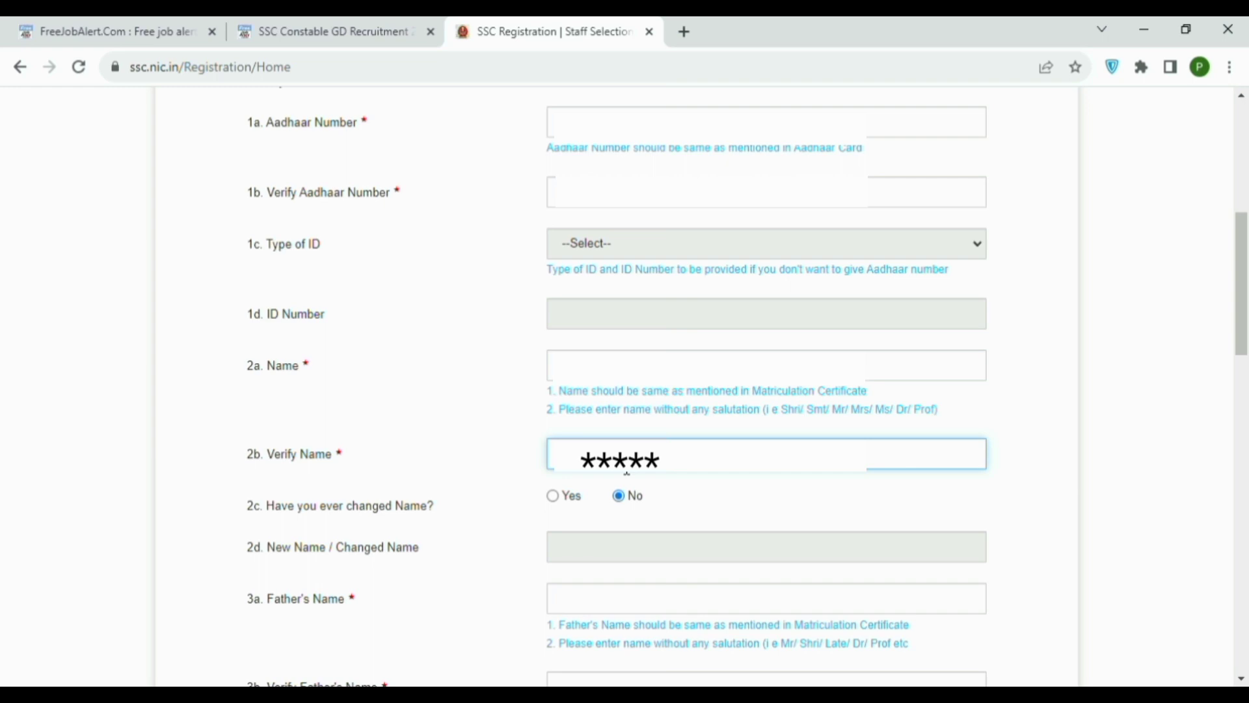
{"action": "type", "text": " ****"}
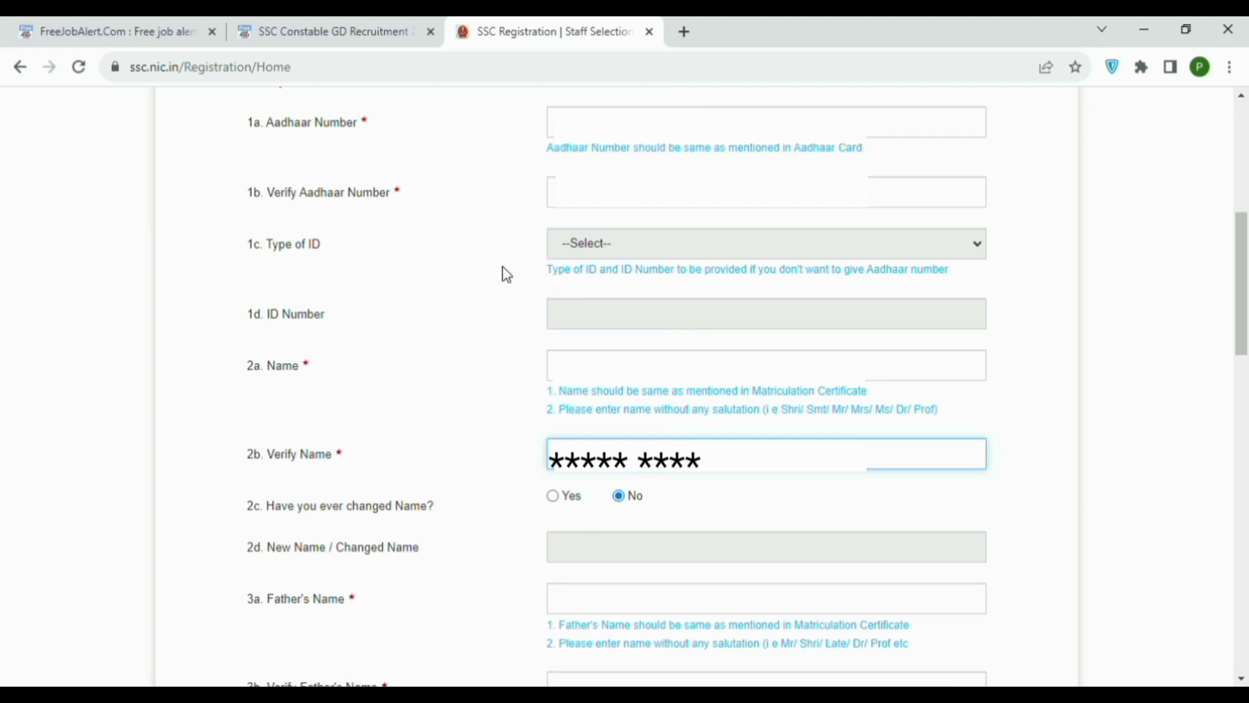
Enter the father's name in field 3a and confirm it in 3b.
{"action": "scroll", "coordinate": [623, 335], "scroll_direction": "down", "scroll_amount": 3}
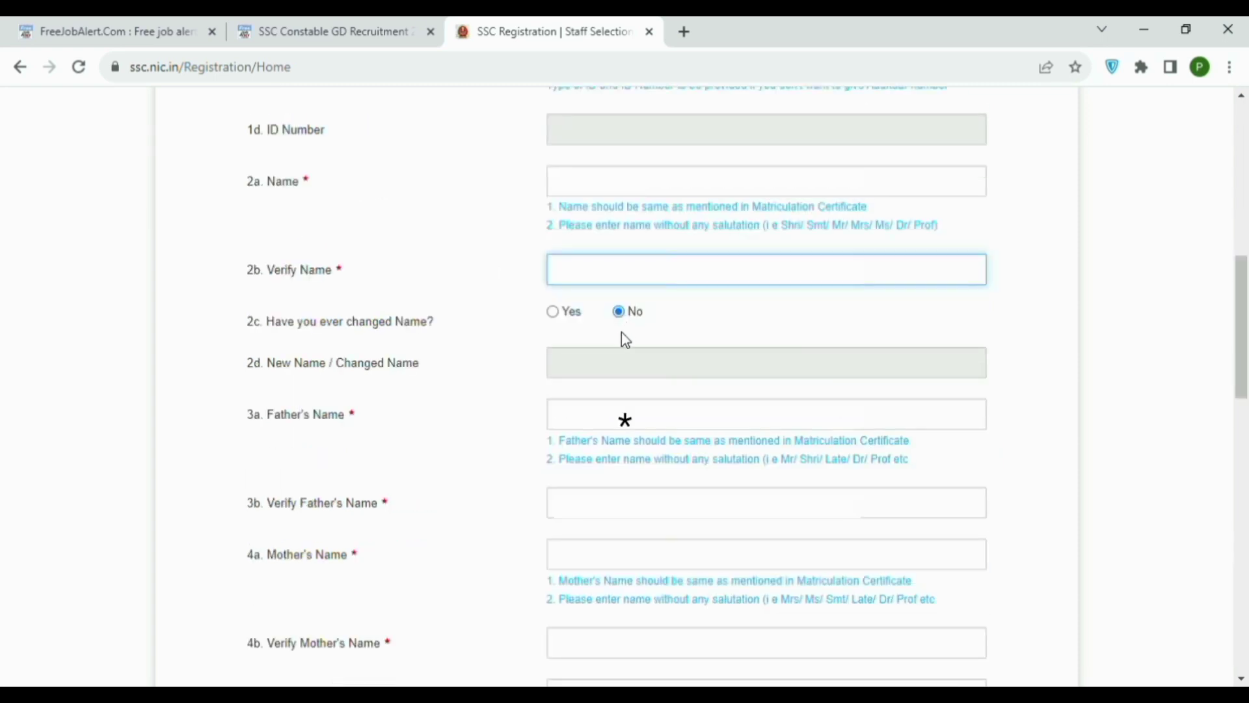
{"action": "left_click", "coordinate": [564, 427]}
{"action": "type", "text": "***"}
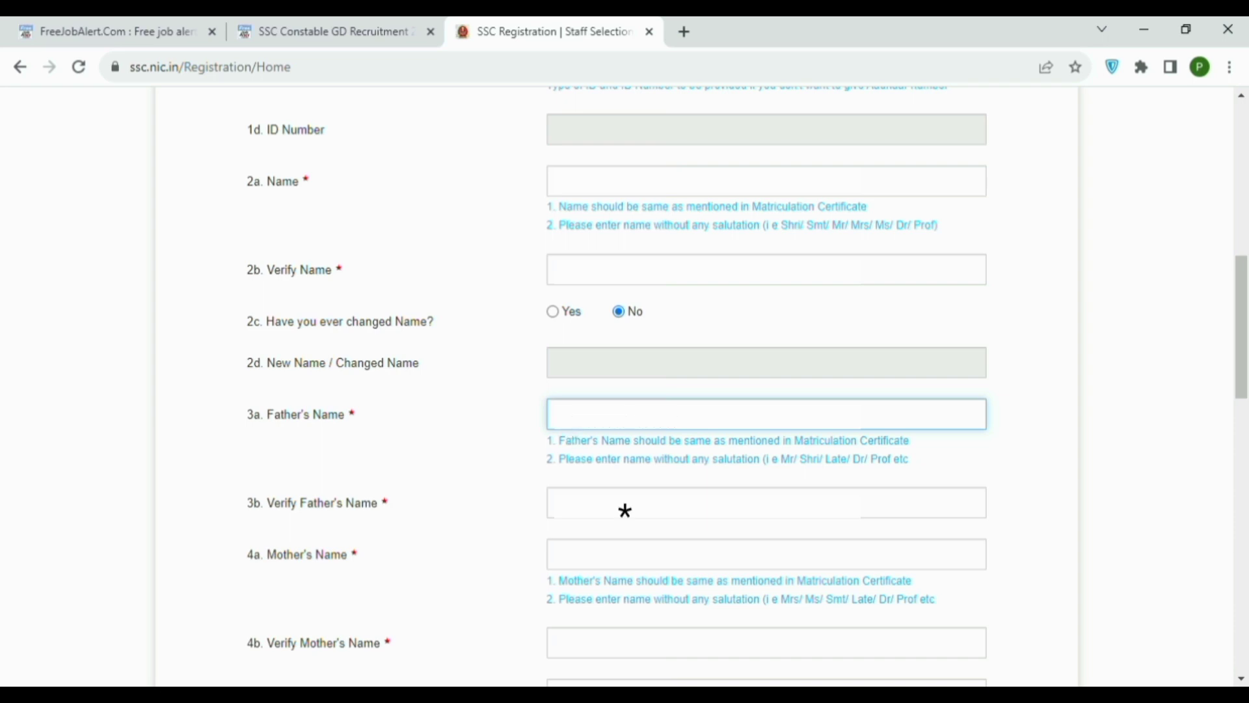
{"action": "key", "text": "Tab"}
{"action": "type", "text": "**** ***"}
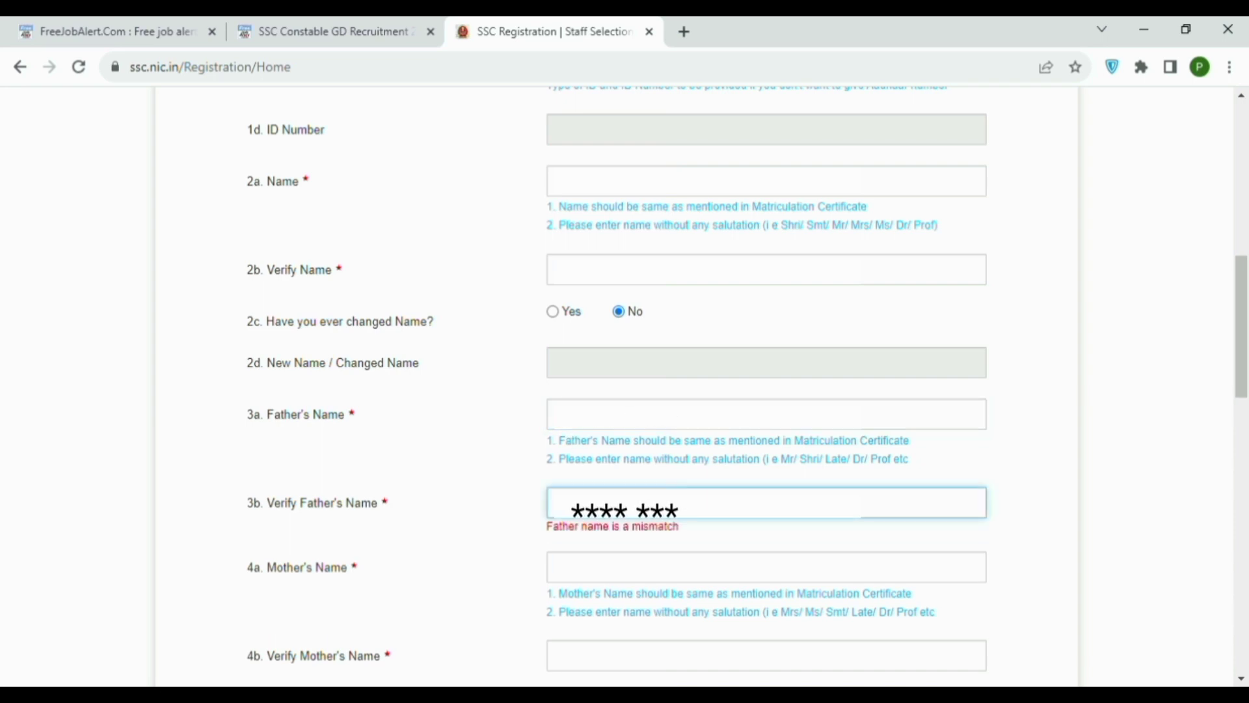
{"action": "scroll", "coordinate": [669, 307], "scroll_direction": "down", "scroll_amount": 3}
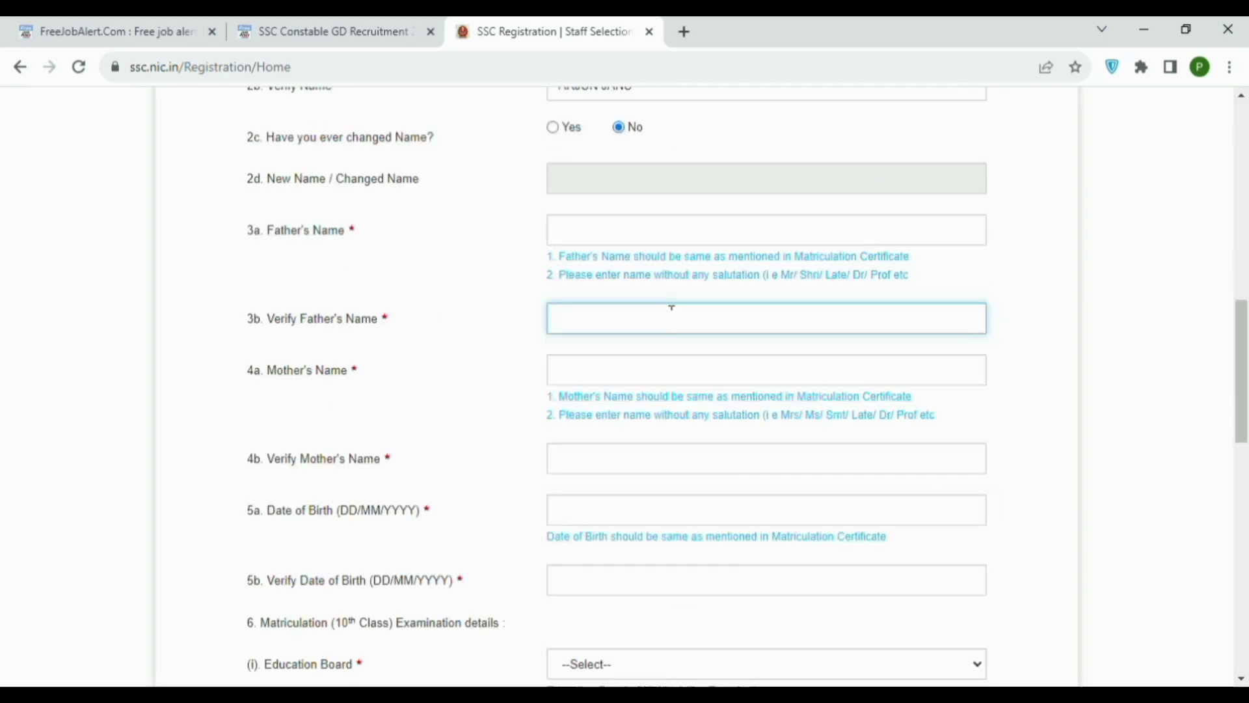
Enter the mother's name in field 4a and repeat it in 4b.
{"action": "left_click", "coordinate": [642, 384]}
{"action": "type", "text": "*******"}
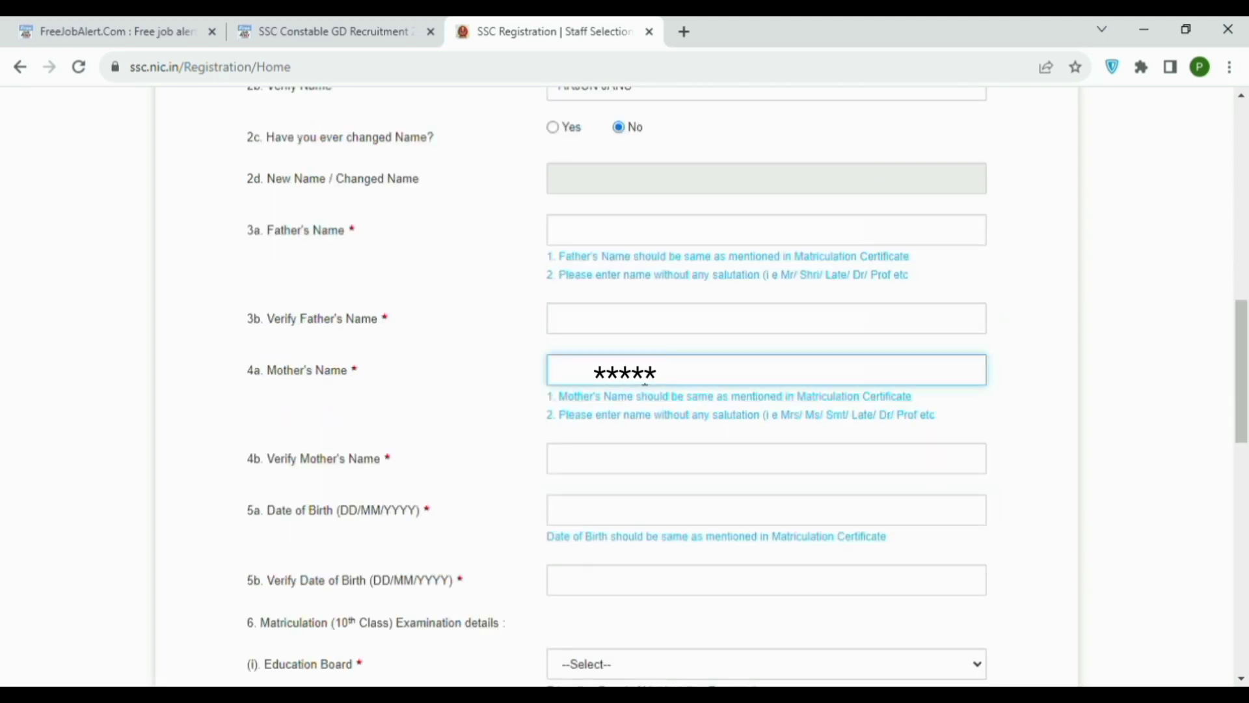
{"action": "type", "text": " ****"}
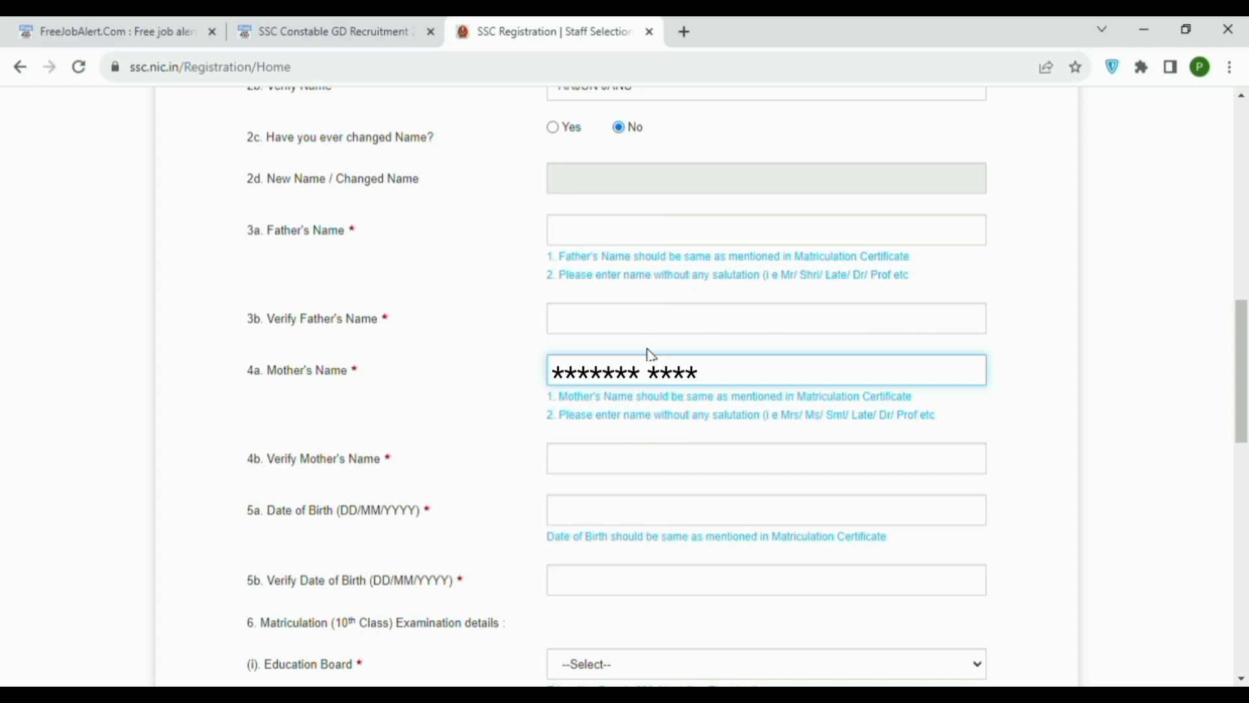
{"action": "left_click", "coordinate": [683, 472]}
{"action": "type", "text": "****"}
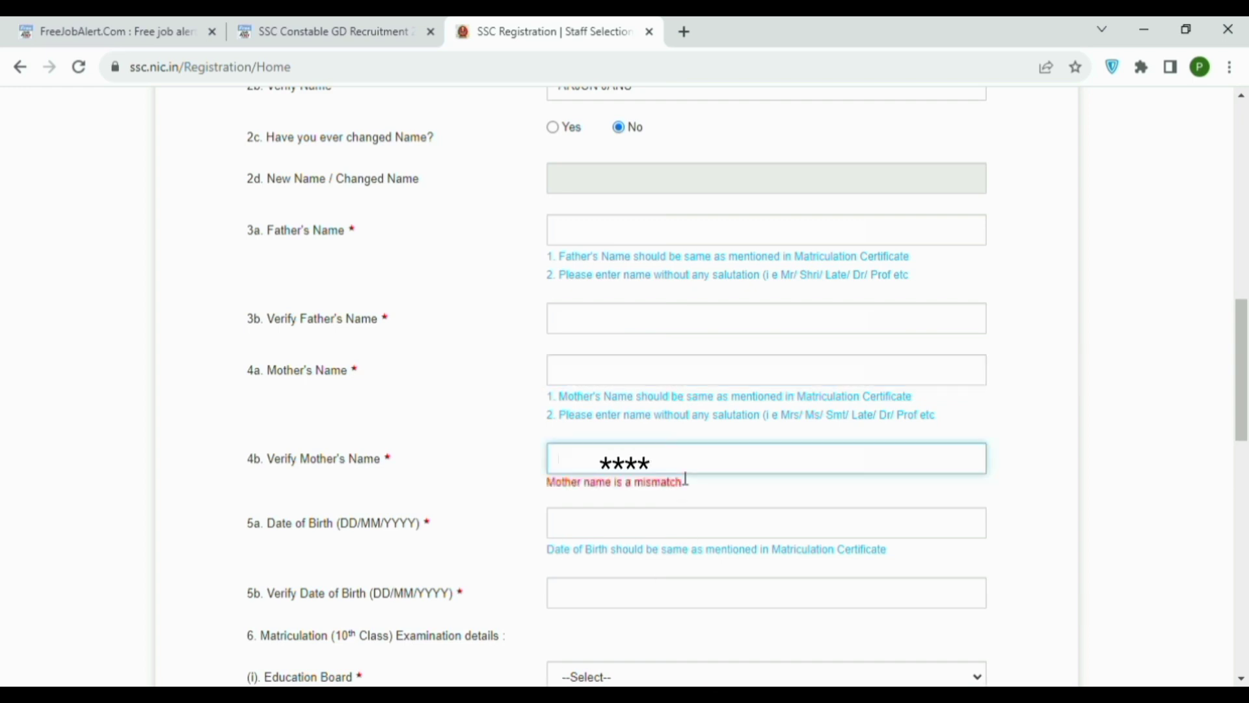
{"action": "type", "text": "*** **"}
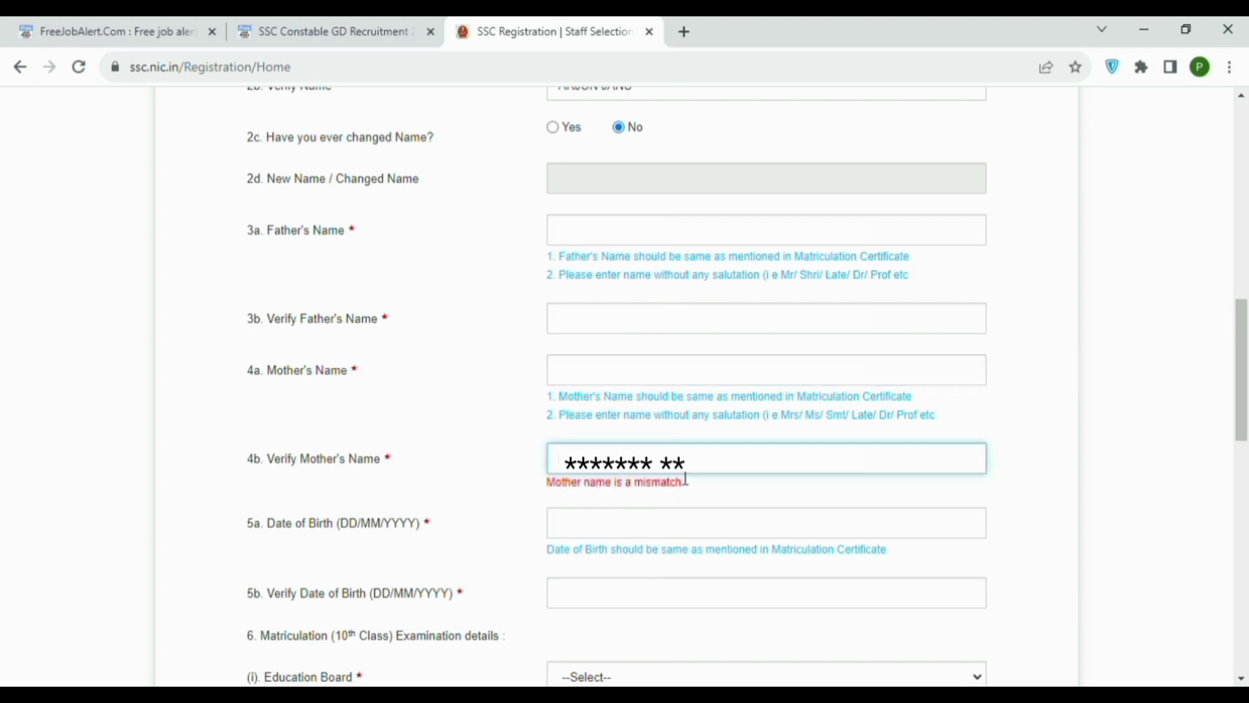
{"action": "type", "text": "**"}
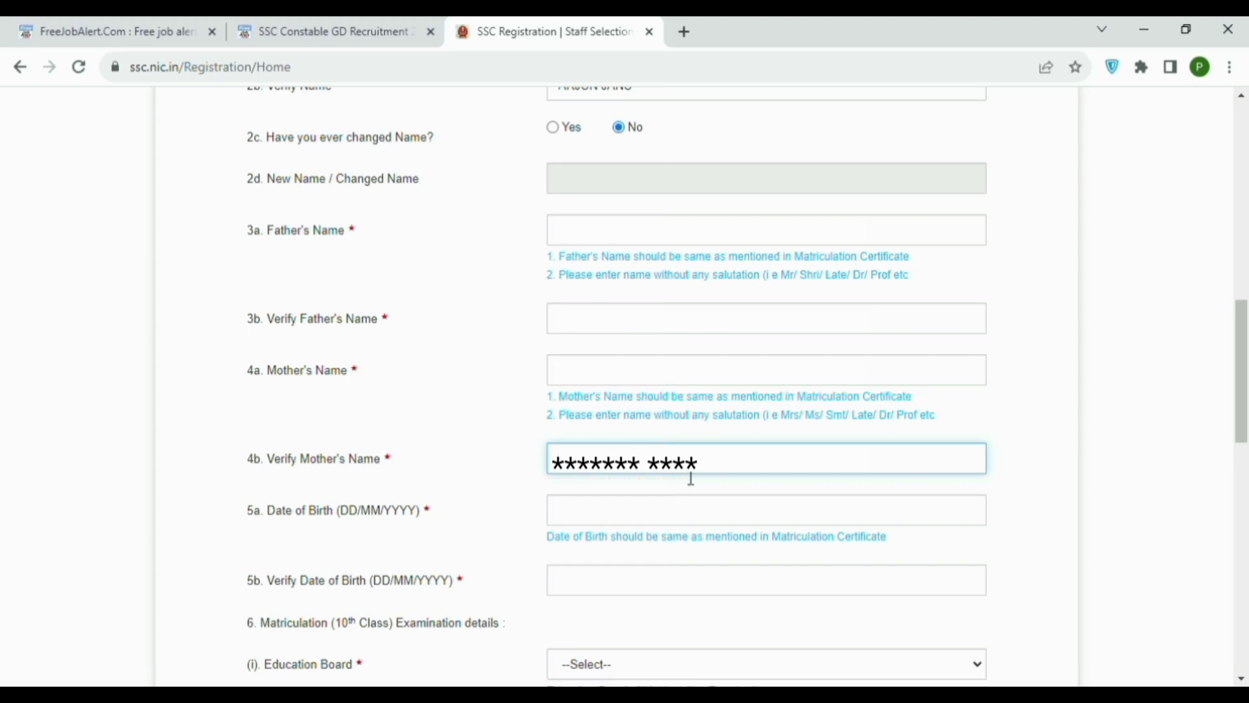
{"action": "left_click", "coordinate": [662, 518]}
Set the date of birth to May 2005 using the date picker.
{"action": "left_click", "coordinate": [622, 280]}
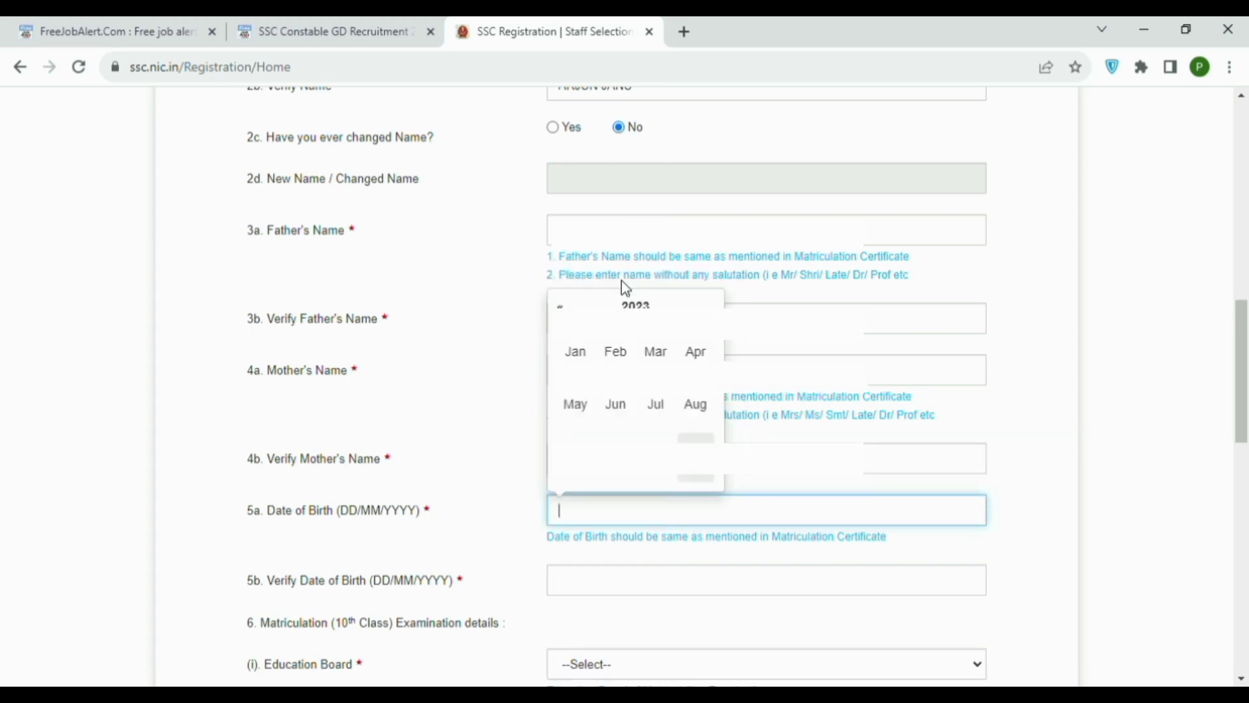
{"action": "left_click", "coordinate": [635, 304]}
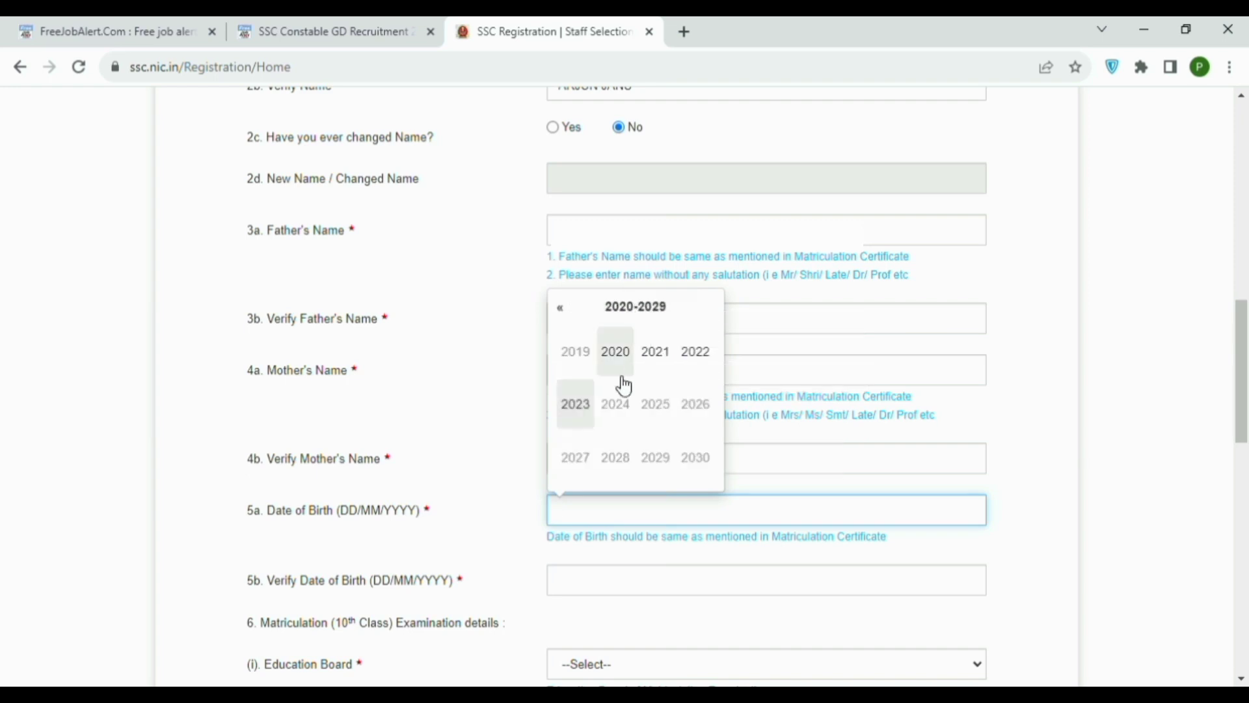
{"action": "left_click", "coordinate": [565, 311]}
{"action": "left_click", "coordinate": [569, 315]}
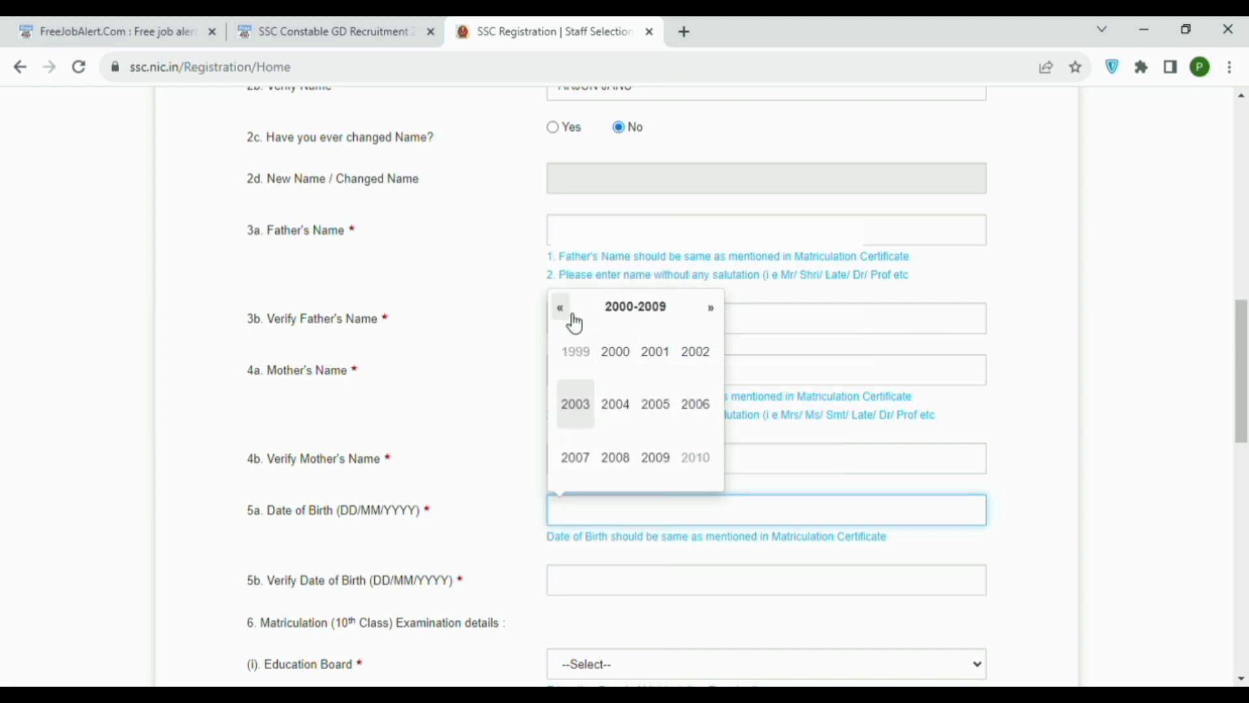
{"action": "left_click", "coordinate": [657, 406]}
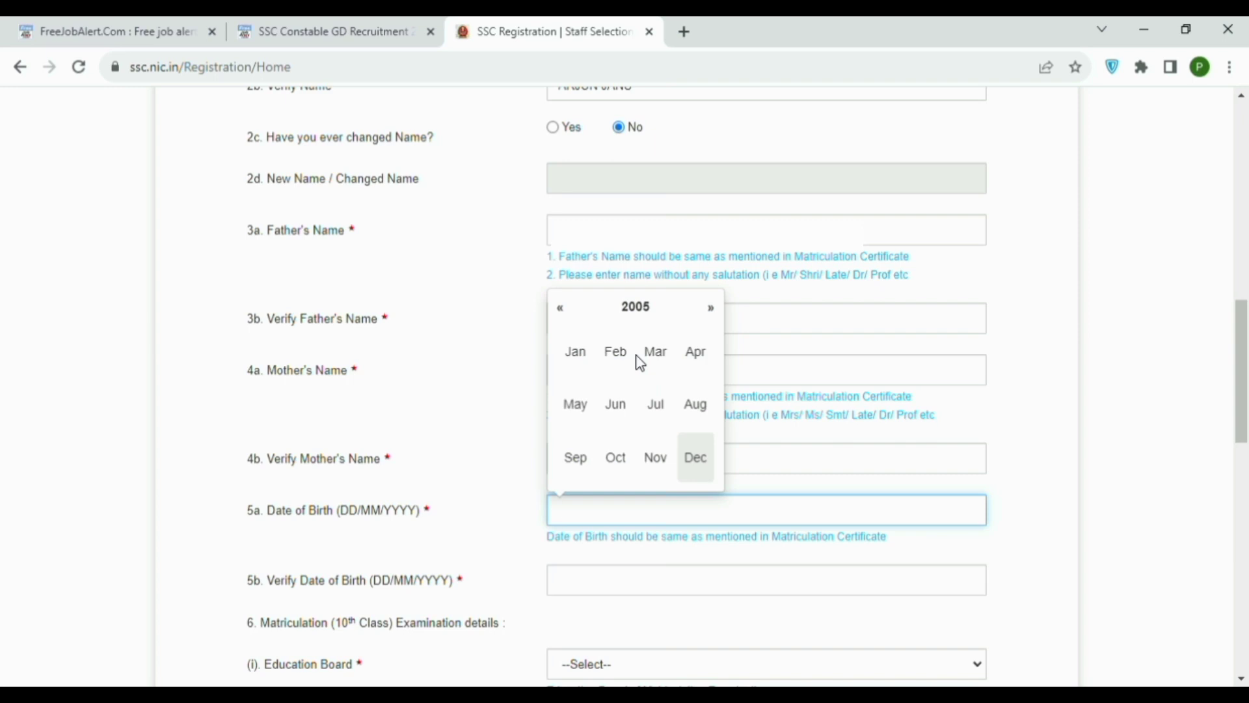
{"action": "left_click", "coordinate": [589, 410]}
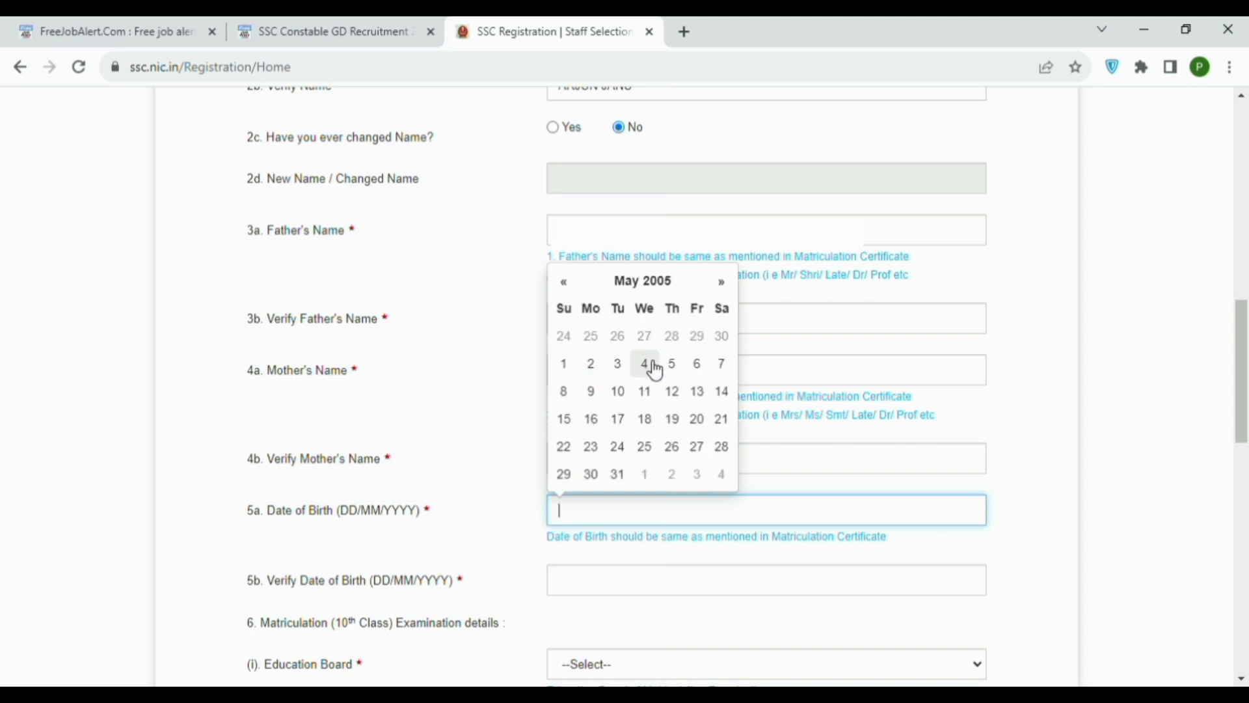
{"action": "scroll", "coordinate": [625, 407], "scroll_direction": "down", "scroll_amount": 3}
Pick the matching May 2005 date in the Verify Date of Birth field.
{"action": "left_click", "coordinate": [625, 407]}
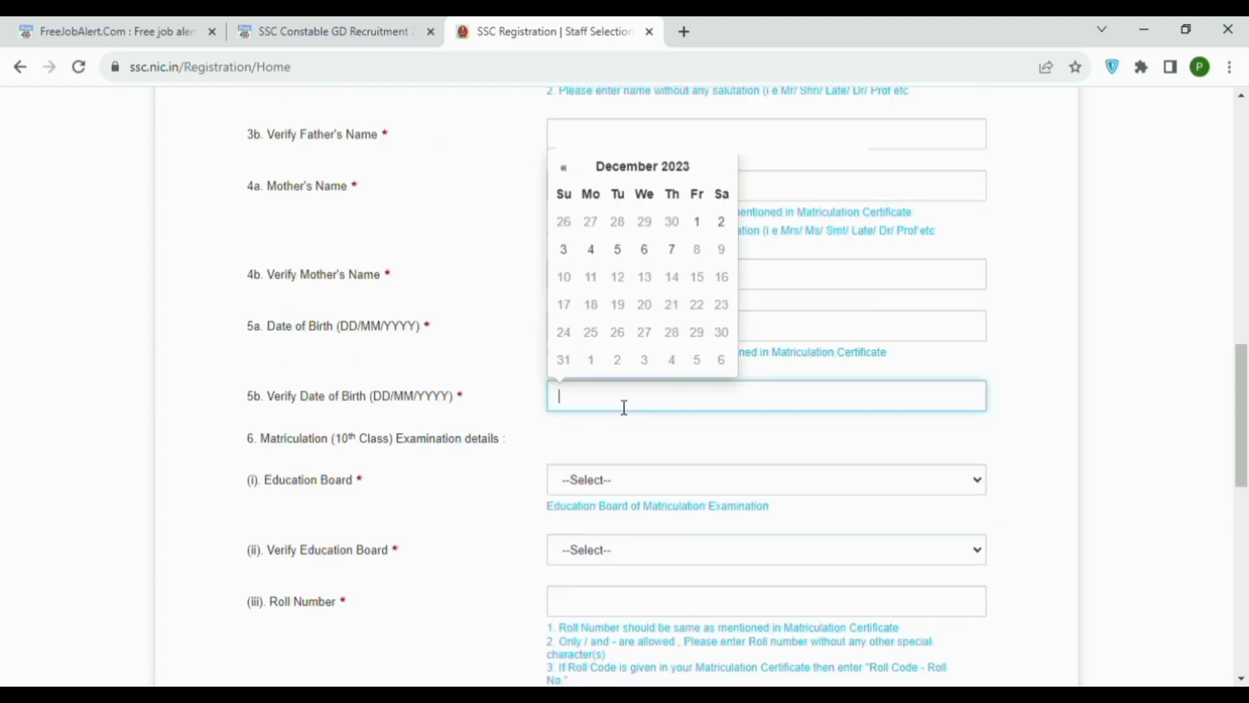
{"action": "left_click", "coordinate": [639, 179]}
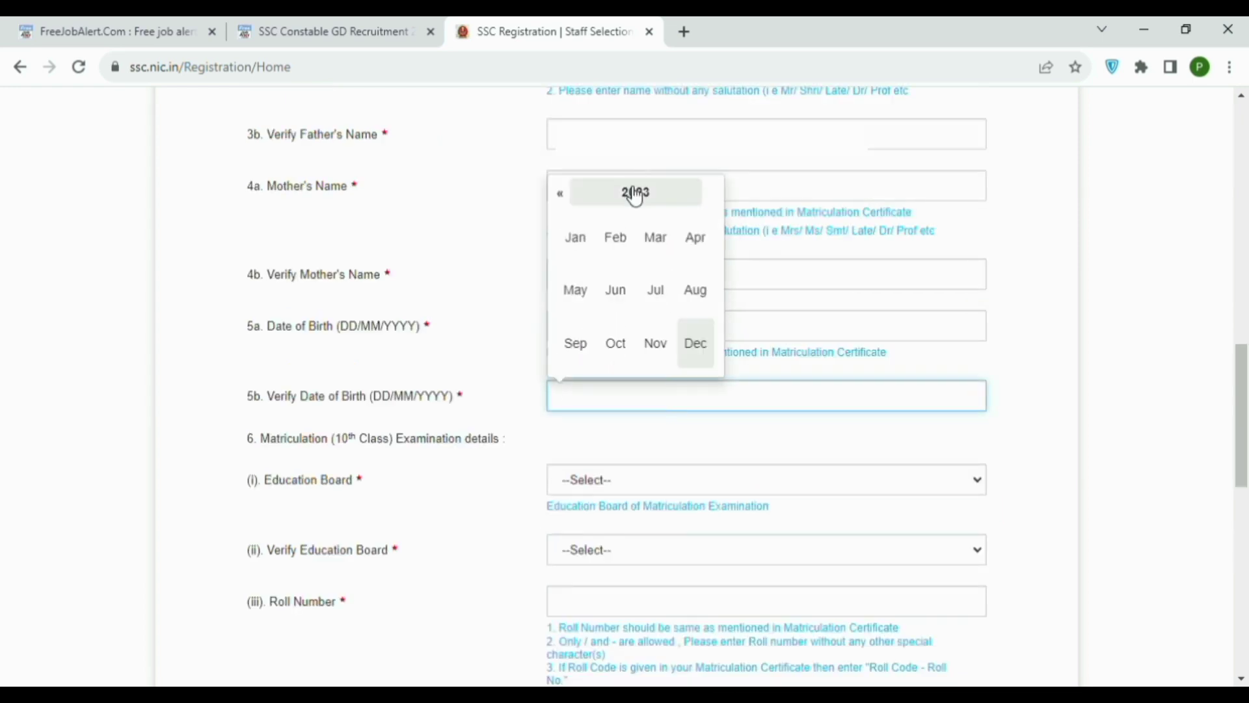
{"action": "left_click", "coordinate": [636, 192]}
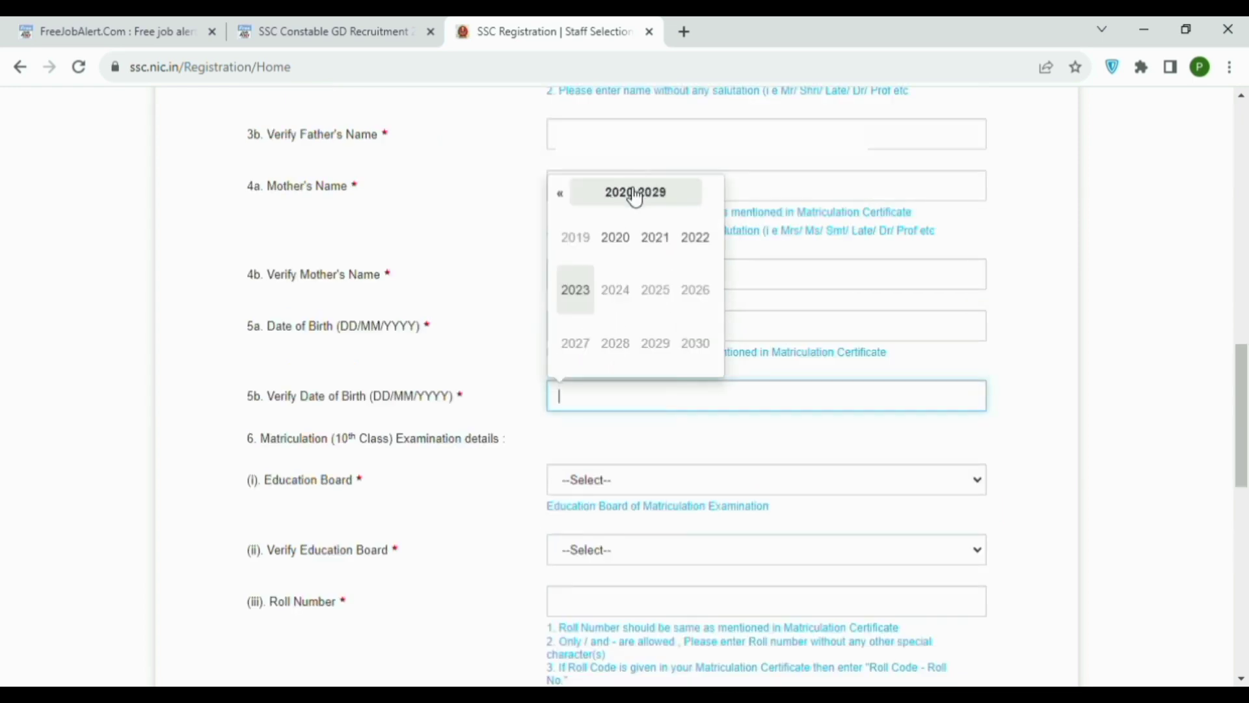
{"action": "left_click", "coordinate": [564, 195]}
{"action": "left_click", "coordinate": [564, 195]}
{"action": "left_click", "coordinate": [563, 195]}
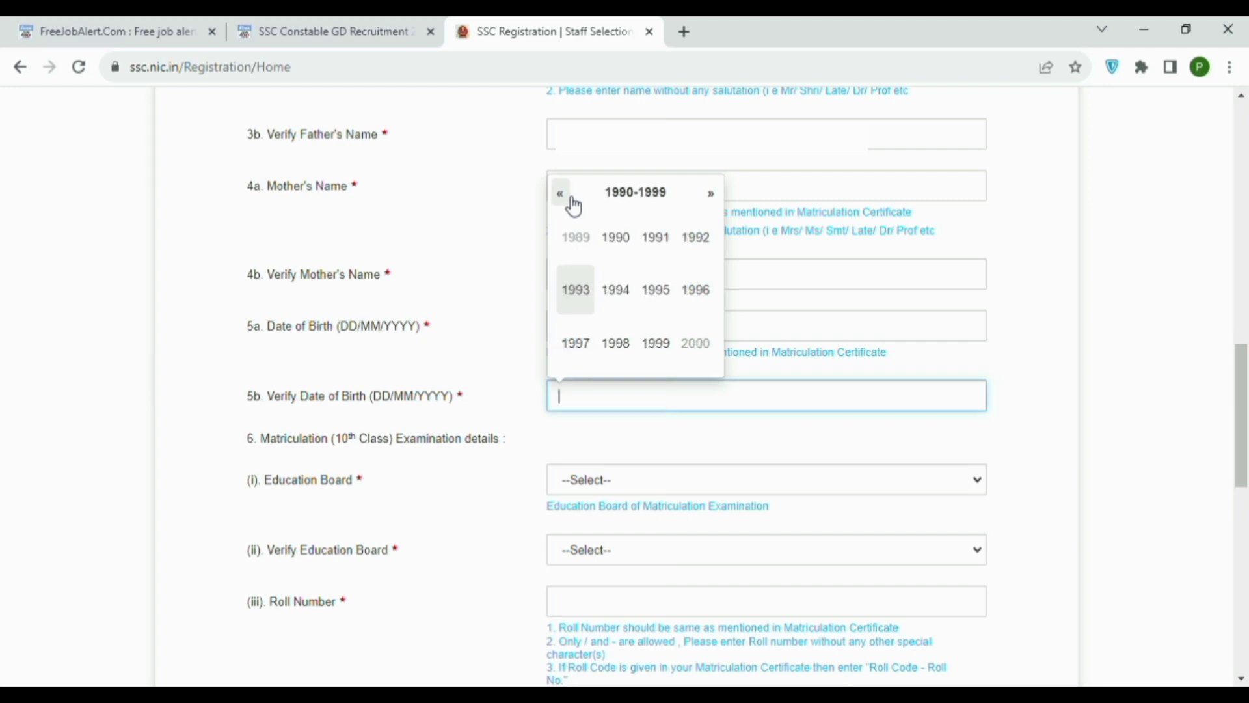
{"action": "left_click", "coordinate": [713, 197]}
{"action": "left_click", "coordinate": [667, 310]}
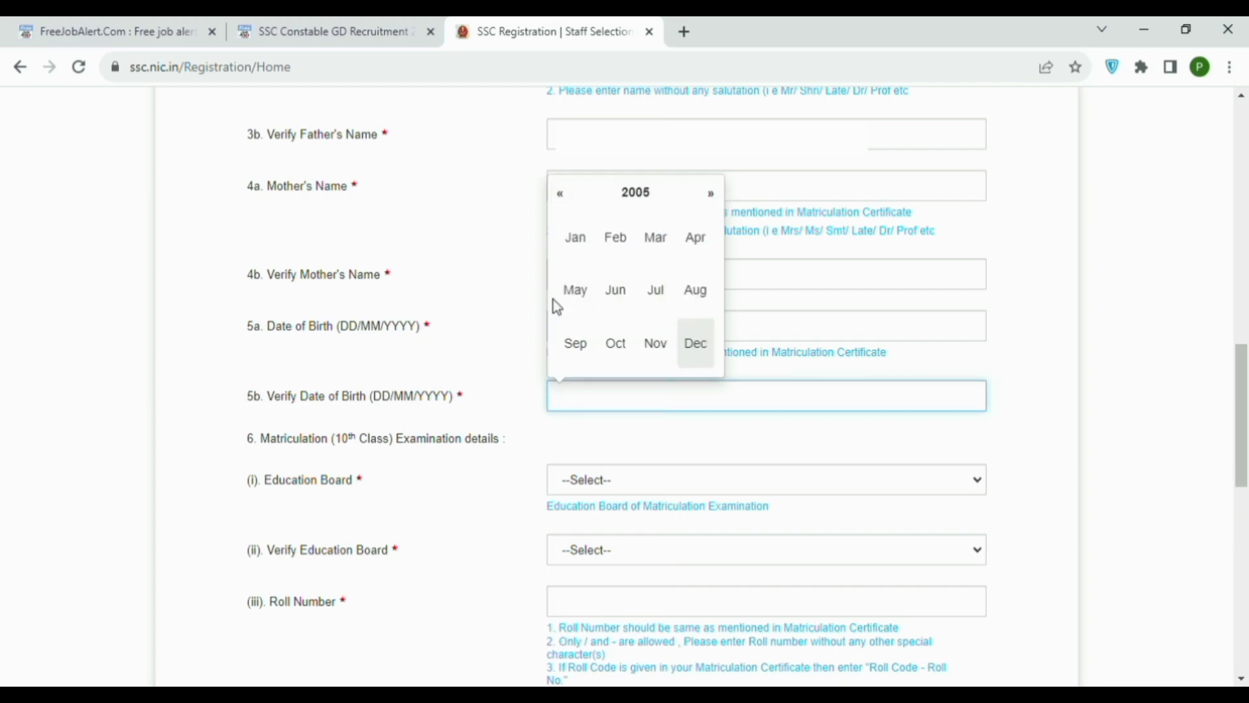
{"action": "left_click", "coordinate": [575, 290]}
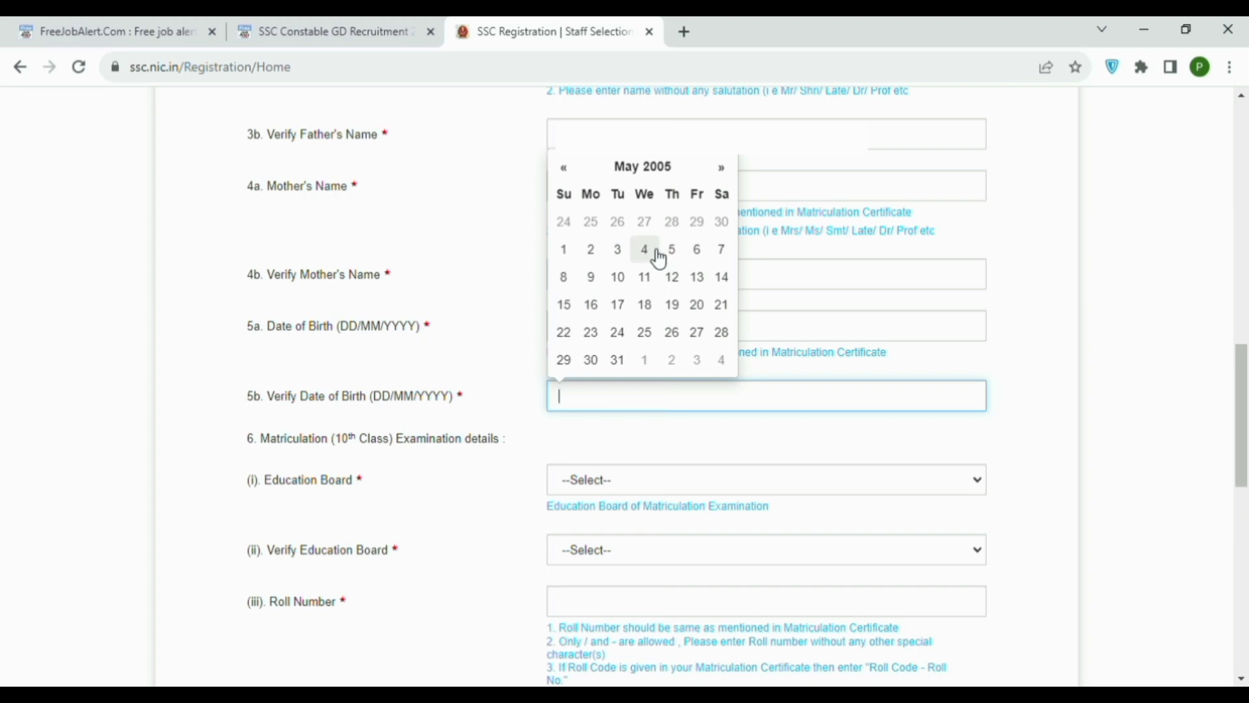
{"action": "left_click", "coordinate": [676, 252]}
{"action": "scroll", "coordinate": [647, 326], "scroll_direction": "down", "scroll_amount": 3}
{"action": "left_click", "coordinate": [611, 307]}
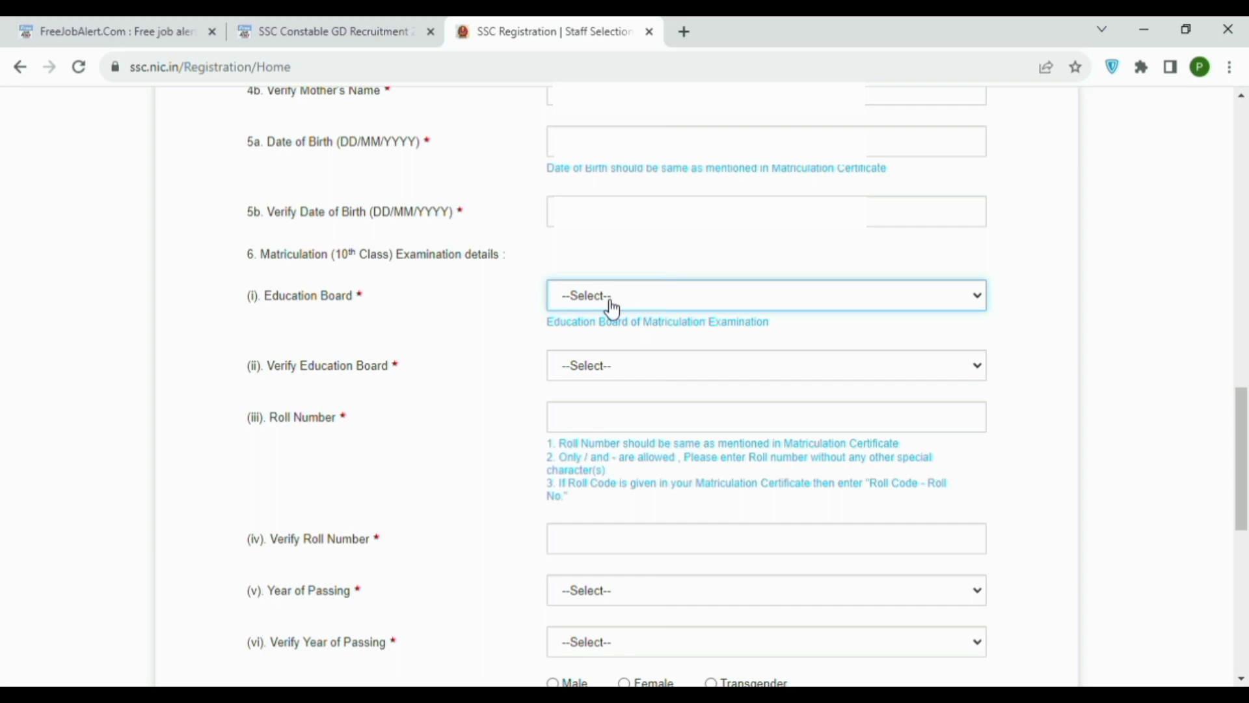
Choose Board of Secondary Education, Rajasthan in both board fields and fill the roll numbers.
{"action": "key", "text": "Return"}
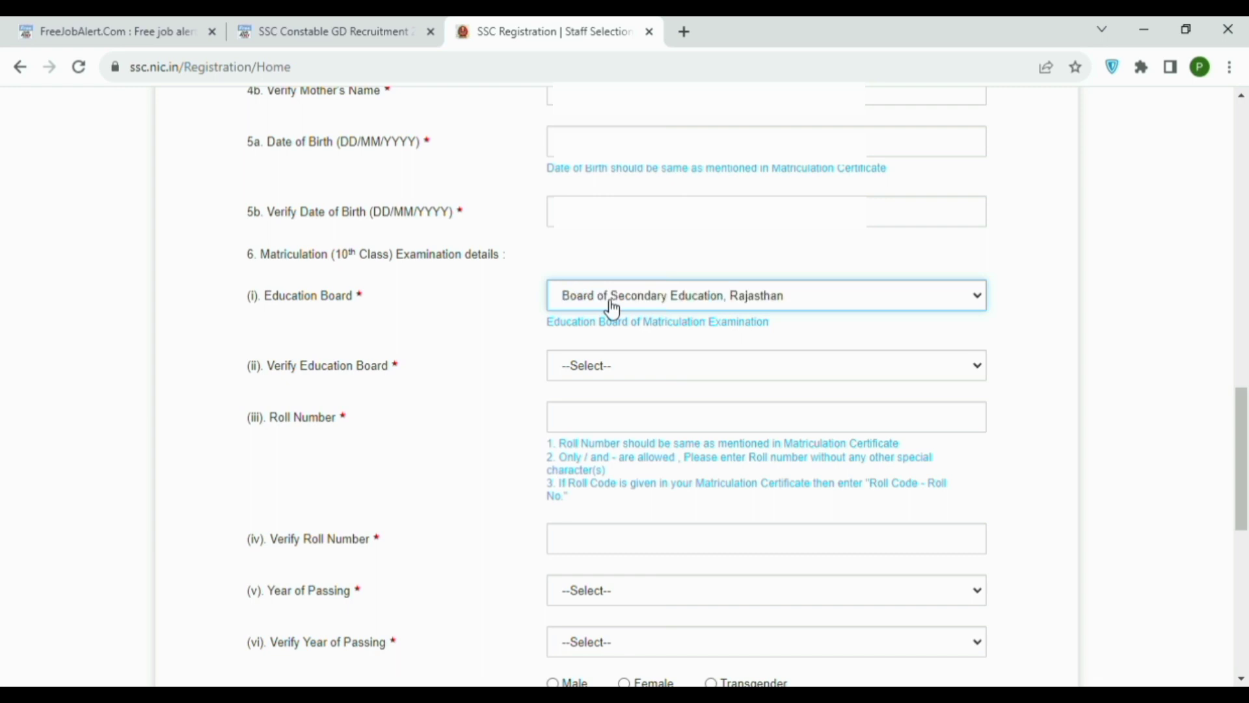
{"action": "left_click", "coordinate": [608, 379]}
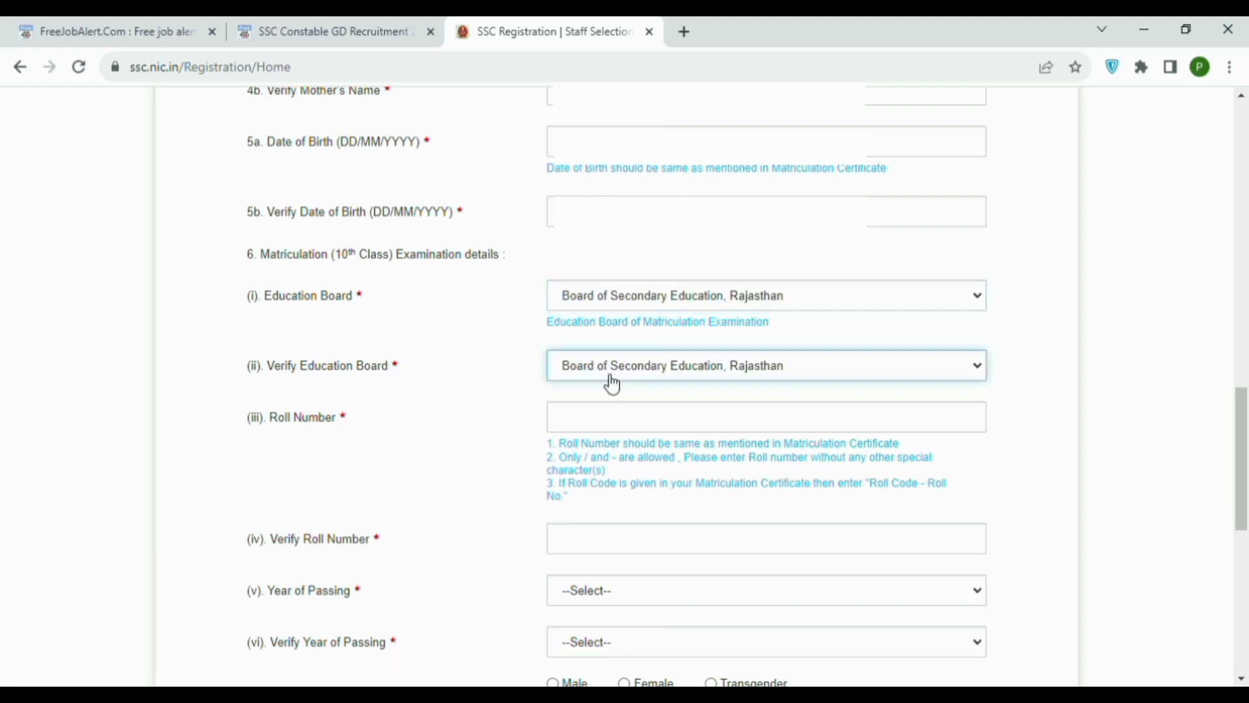
{"action": "scroll", "coordinate": [634, 390], "scroll_direction": "down", "scroll_amount": 1}
{"action": "key", "text": "Tab"}
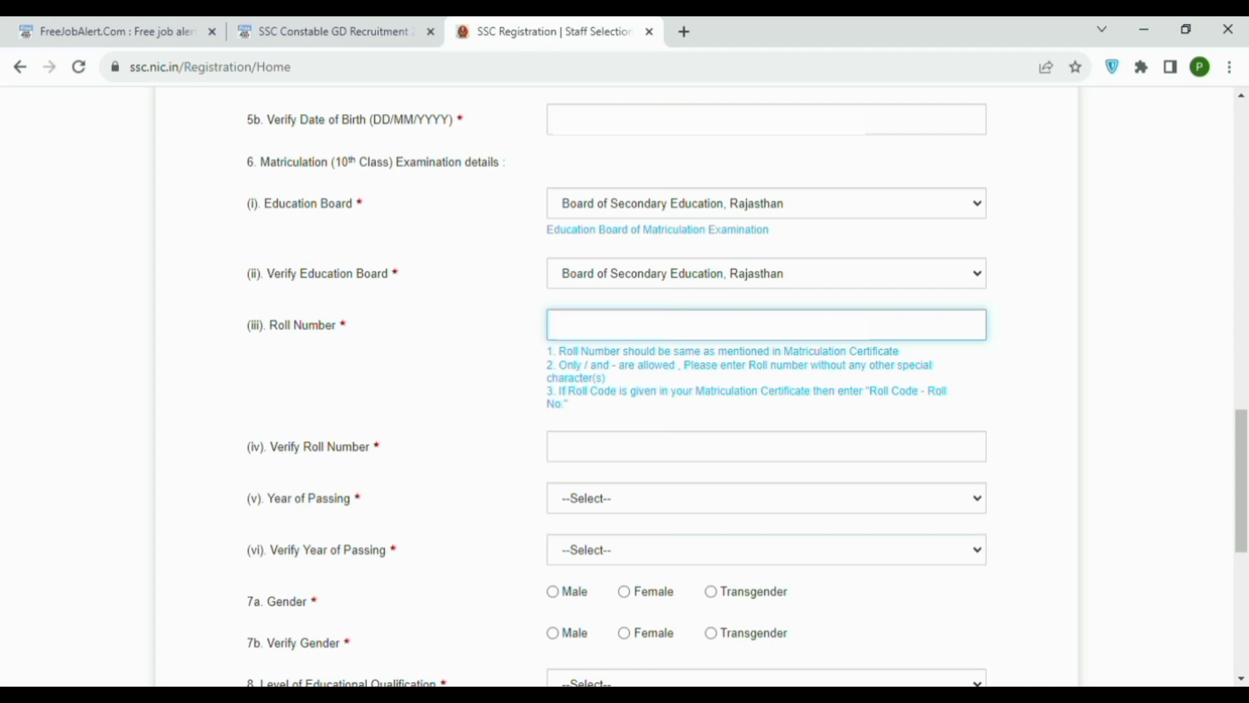
{"action": "left_click", "coordinate": [574, 461]}
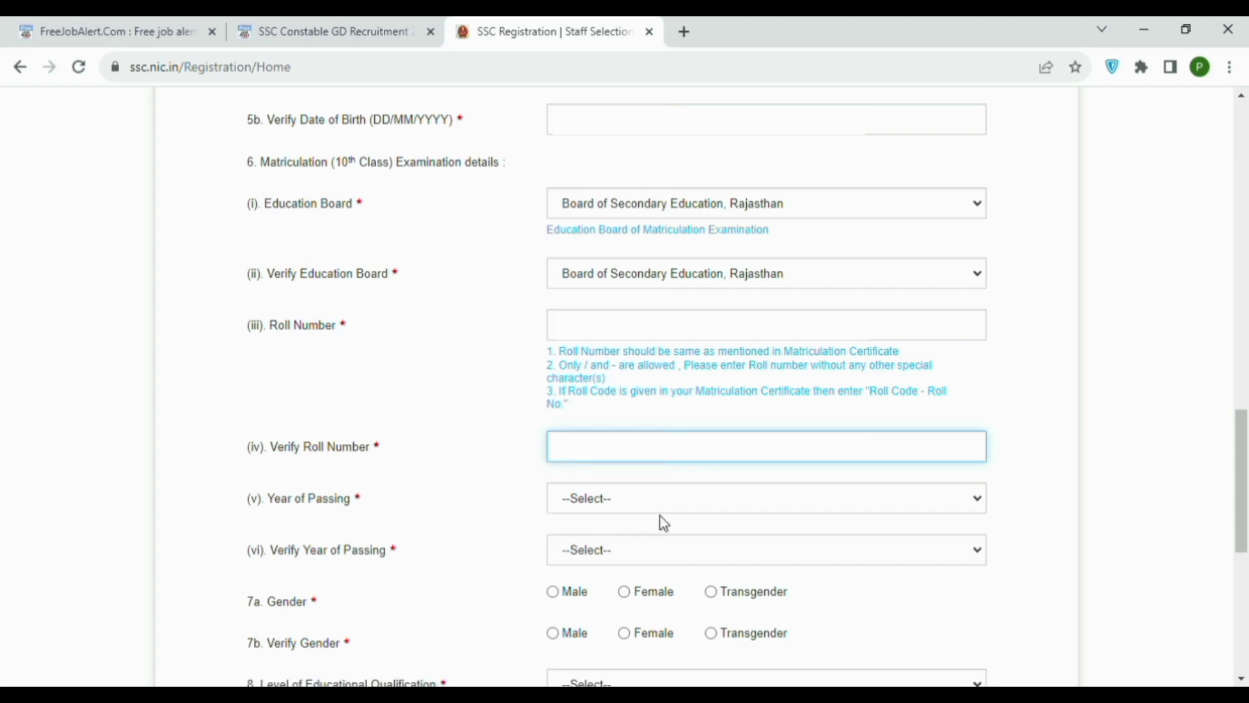
Set Year of Passing and its verification field to 2018.
{"action": "left_click", "coordinate": [697, 505]}
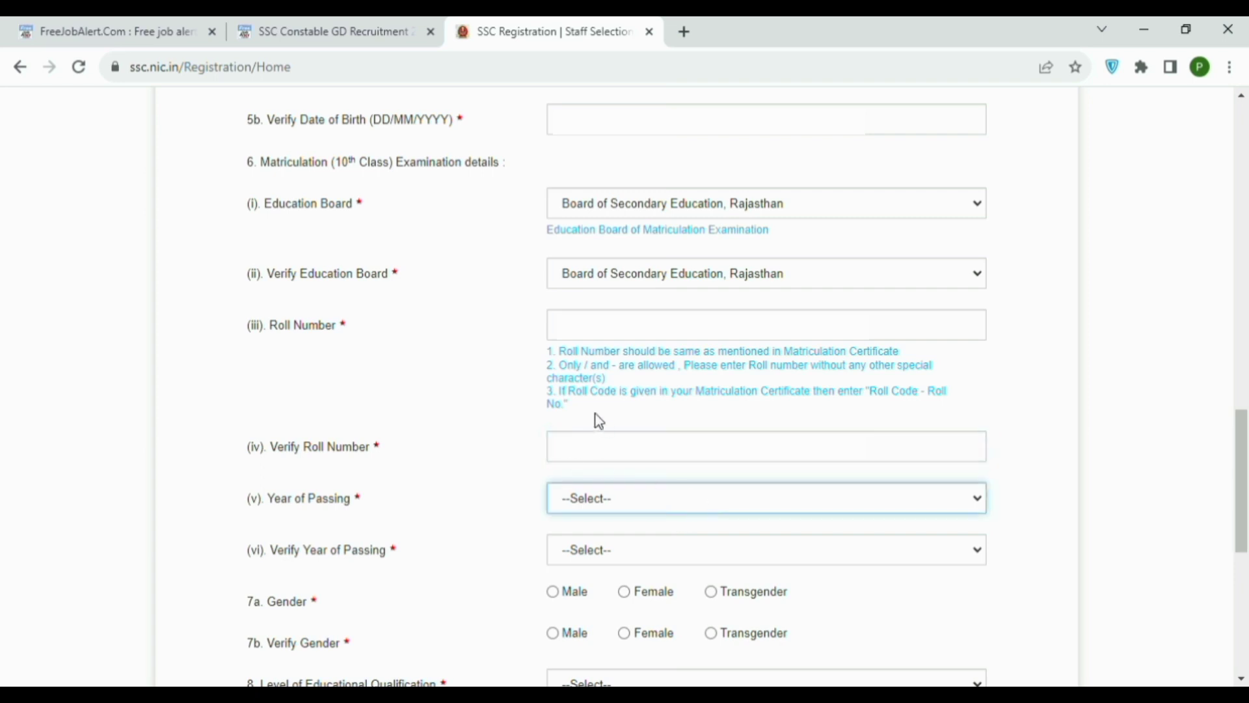
{"action": "type", "text": "2018"}
{"action": "key", "text": "Tab"}
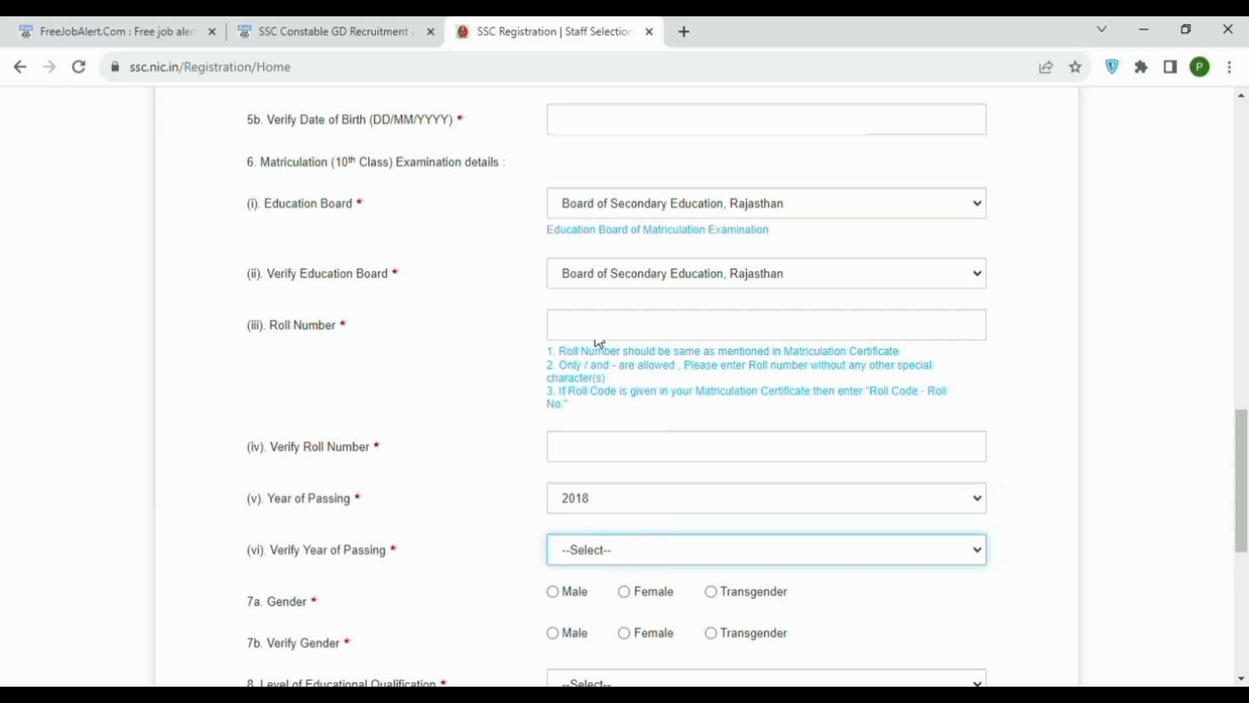
{"action": "type", "text": "2018"}
{"action": "scroll", "coordinate": [520, 346], "scroll_direction": "down", "scroll_amount": 4}
Mark Male for gender in 7a and 7b and choose Higher Secondary (10+2) qualification.
{"action": "left_click", "coordinate": [554, 316]}
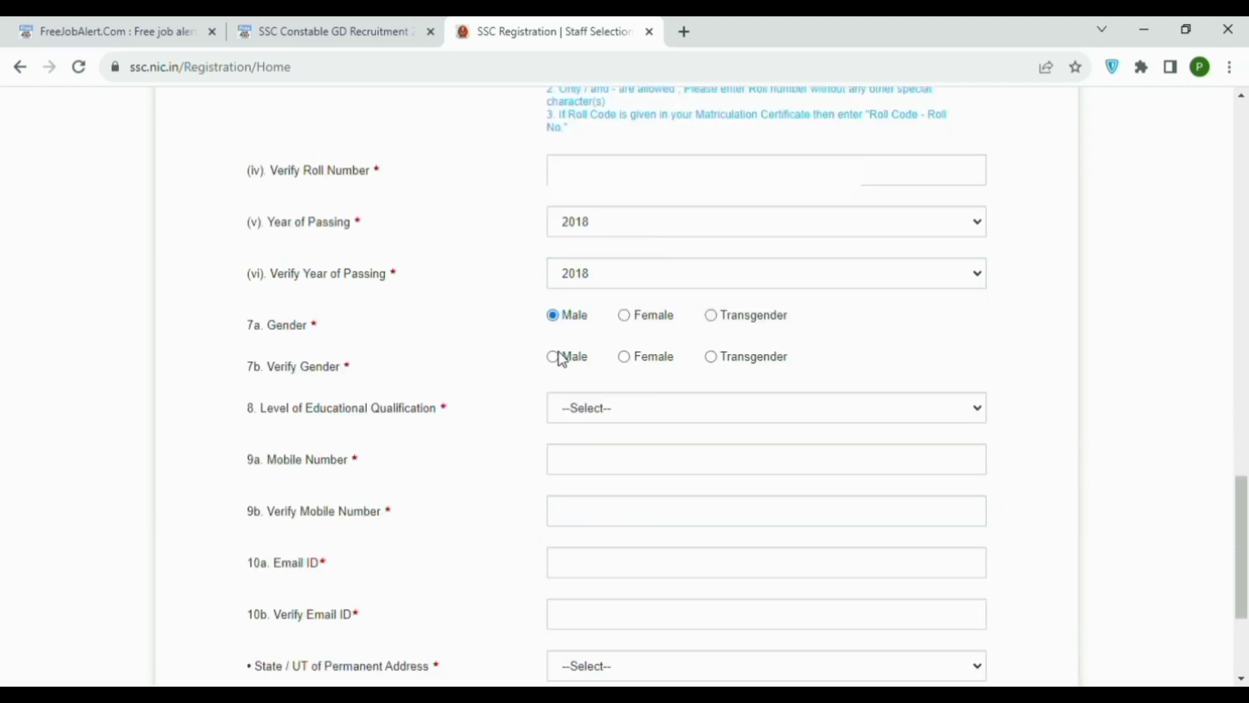
{"action": "left_click", "coordinate": [553, 357]}
{"action": "scroll", "coordinate": [521, 390], "scroll_direction": "down", "scroll_amount": 2}
{"action": "left_click", "coordinate": [769, 334]}
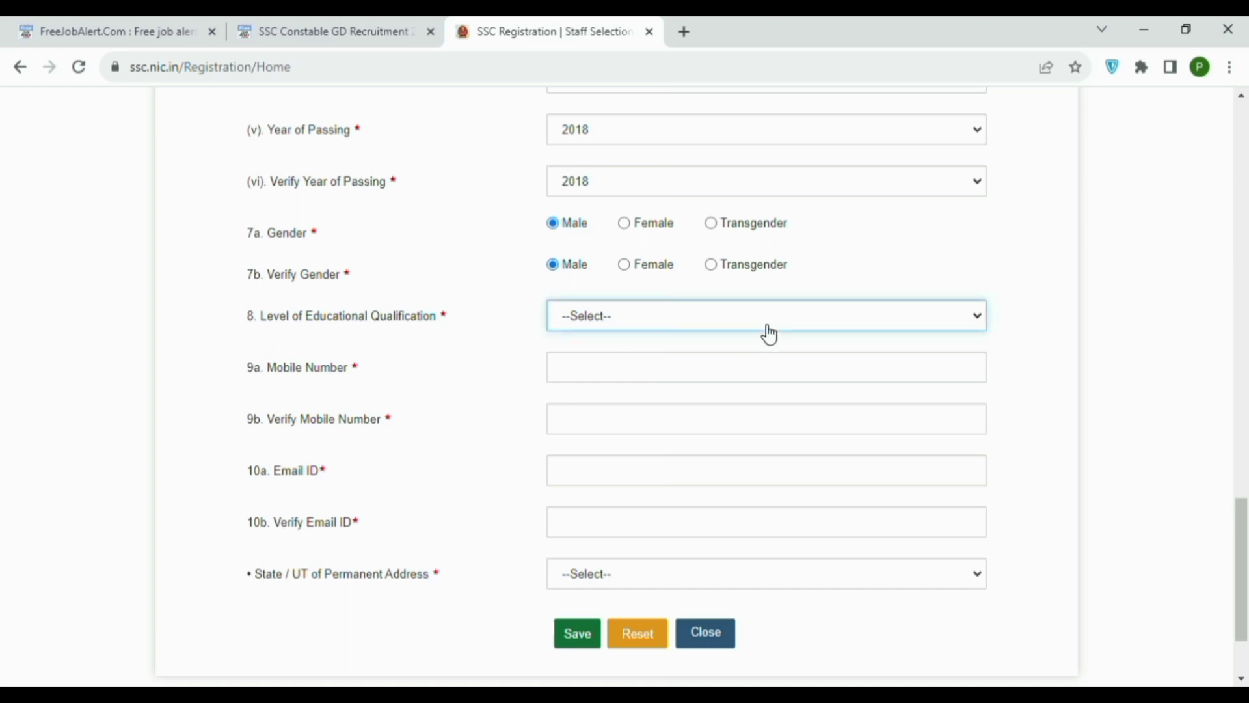
{"action": "left_click", "coordinate": [733, 372]}
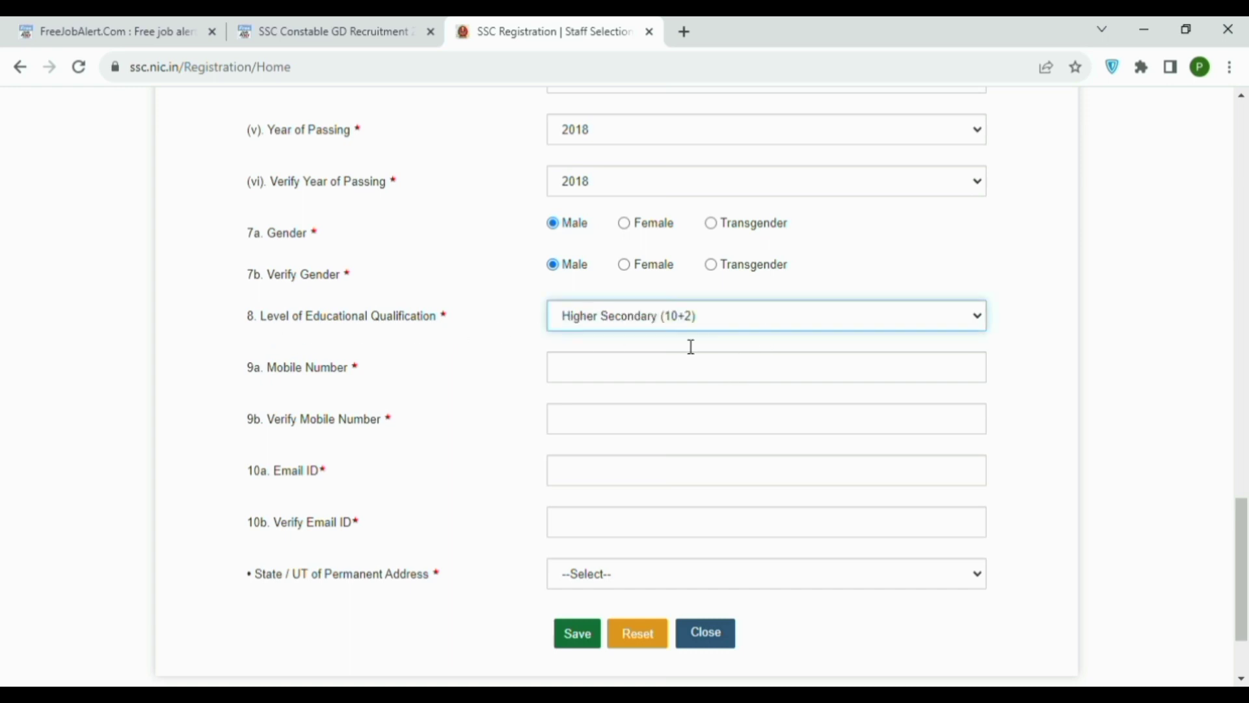
{"action": "left_click", "coordinate": [607, 379]}
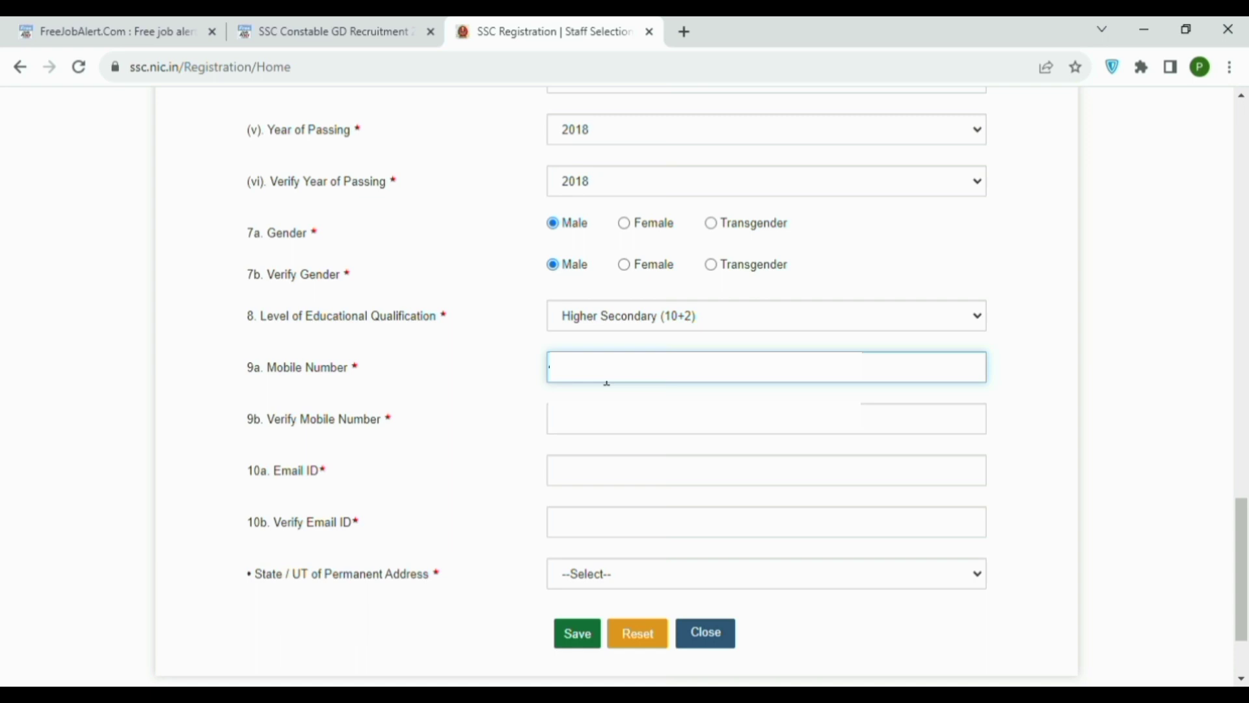
Enter the verified mobile number, then the e-mail address and its verification.
{"action": "left_click", "coordinate": [621, 430]}
{"action": "type", "text": "***"}
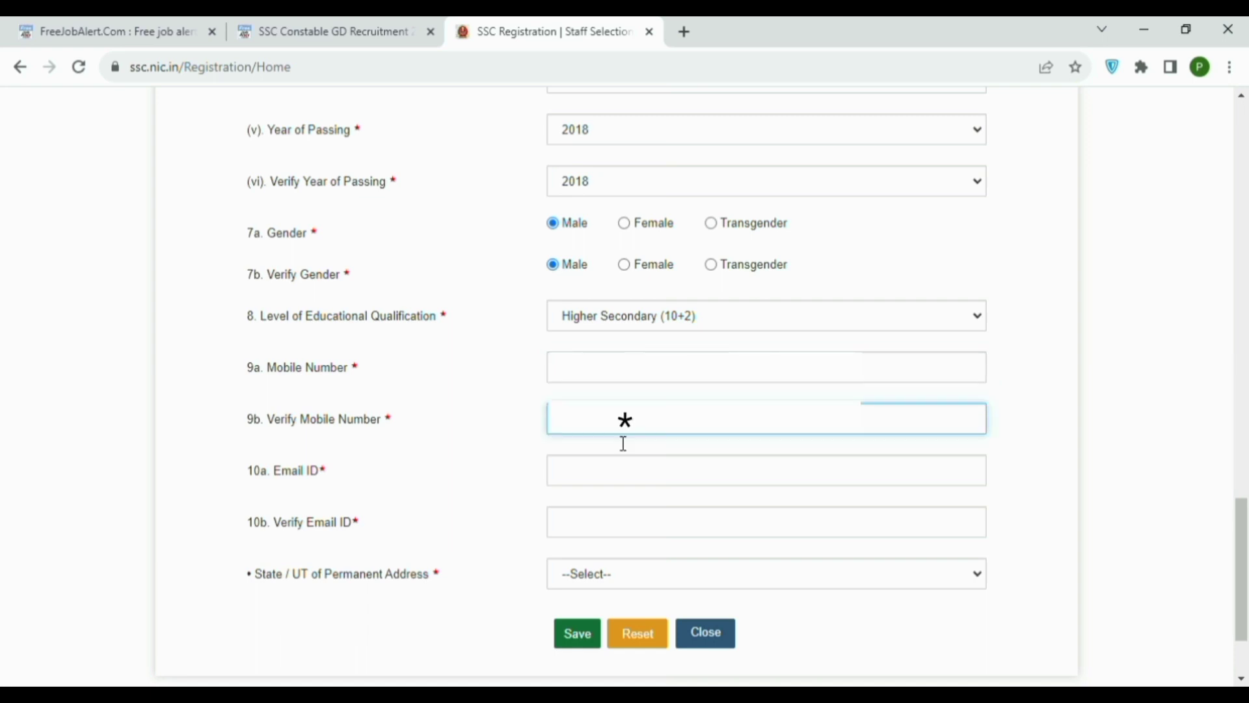
{"action": "type", "text": "**"}
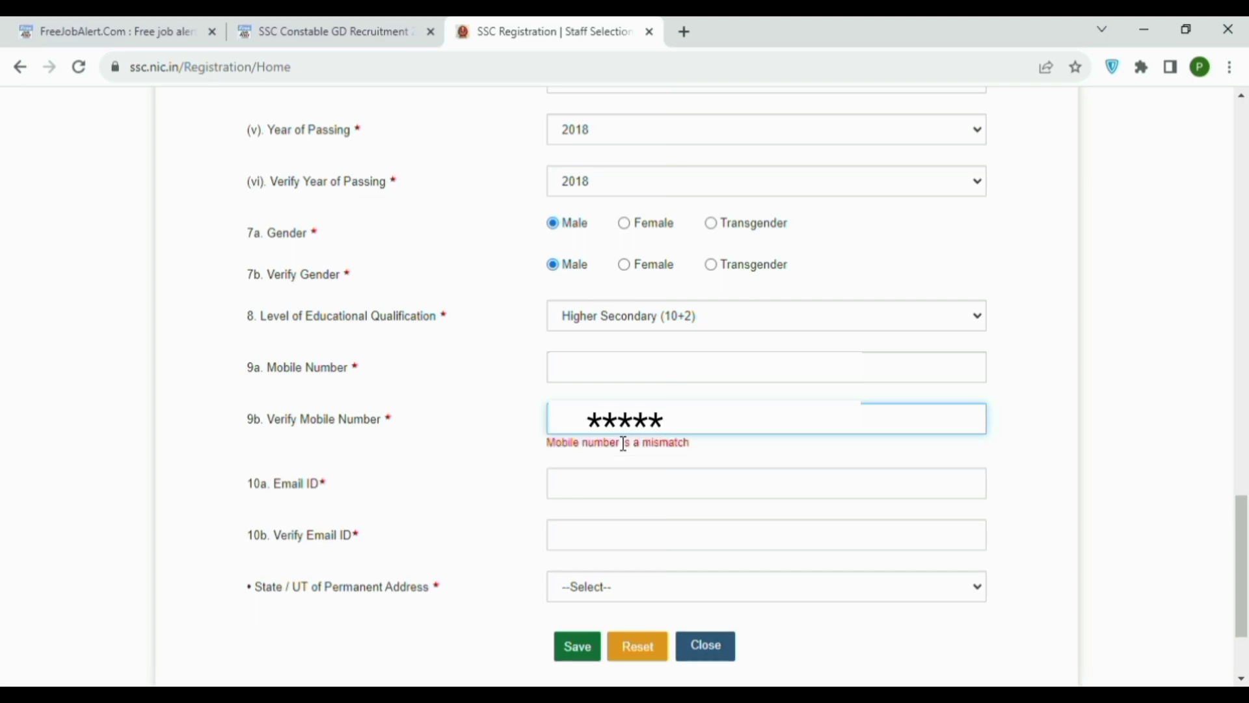
{"action": "type", "text": "*****"}
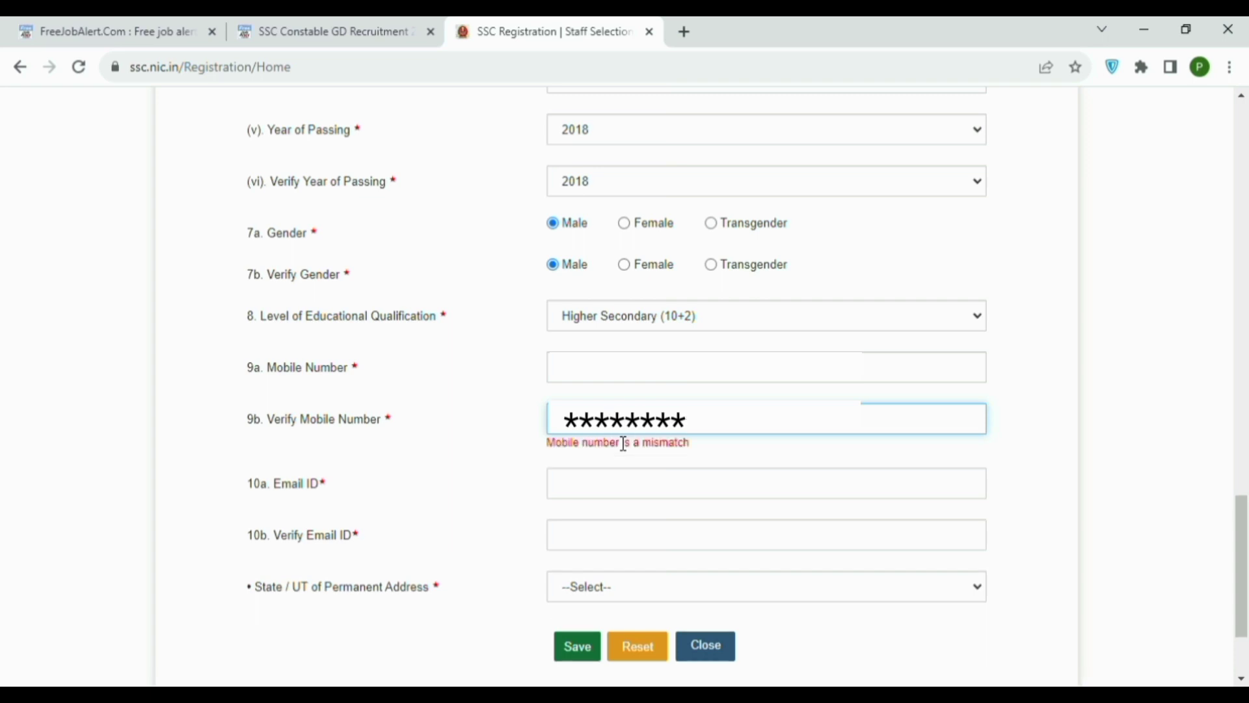
{"action": "type", "text": "*"}
{"action": "key", "text": "Tab"}
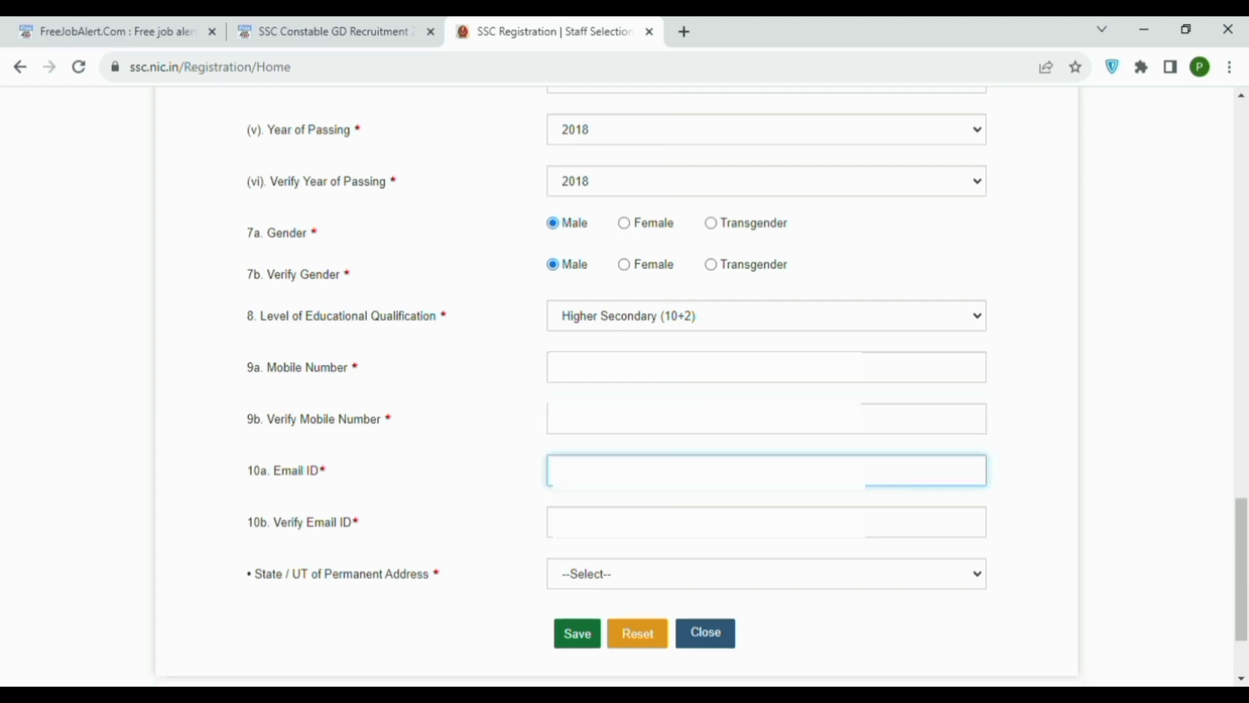
{"action": "type", "text": "*********"}
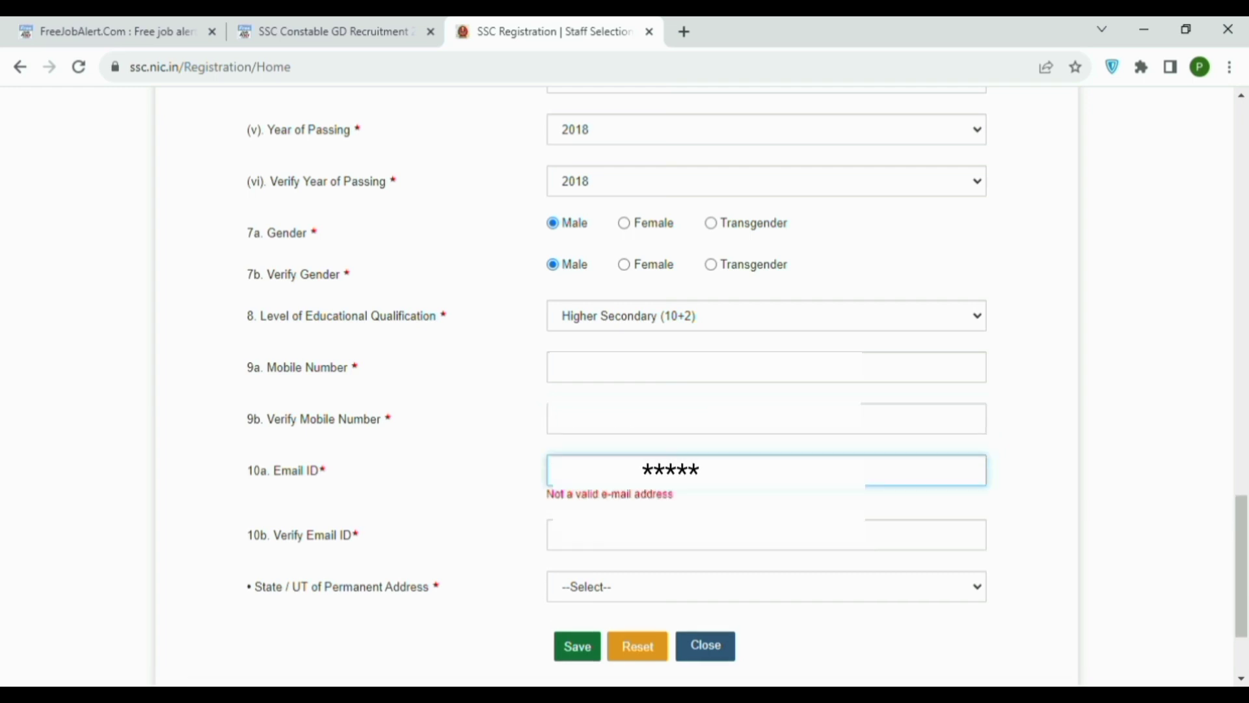
{"action": "type", "text": "@"}
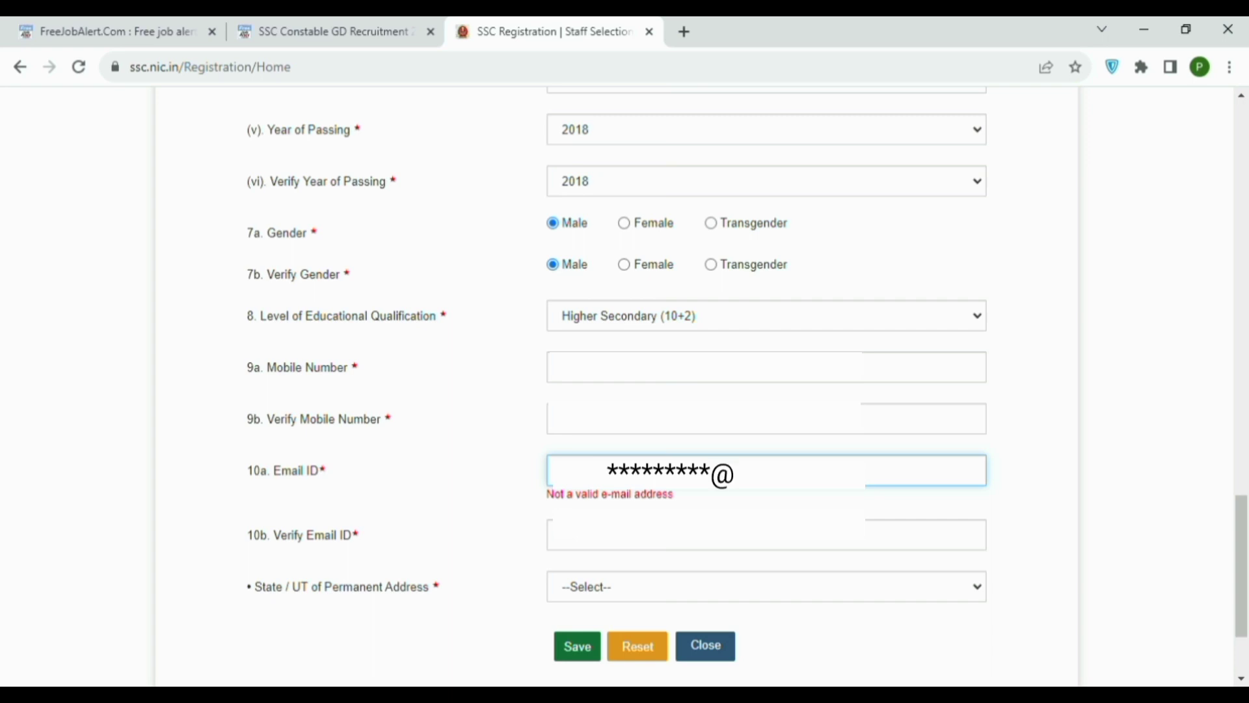
{"action": "type", "text": "*****"}
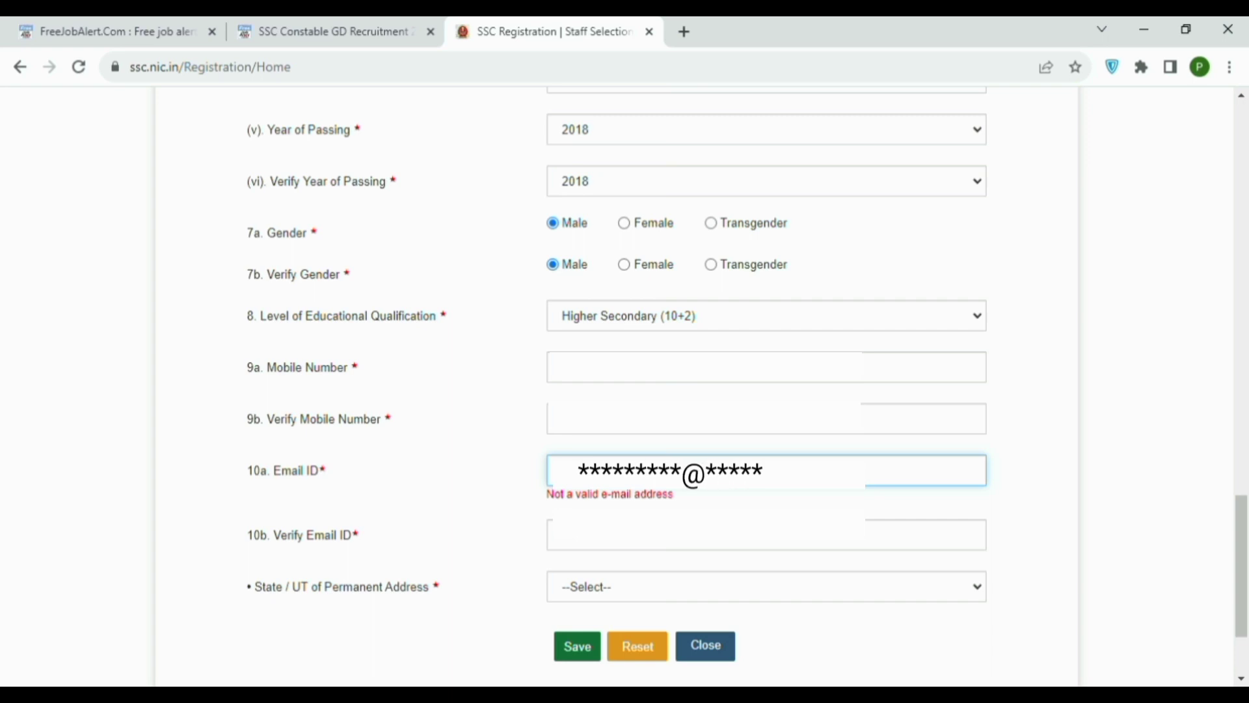
{"action": "type", "text": ".***"}
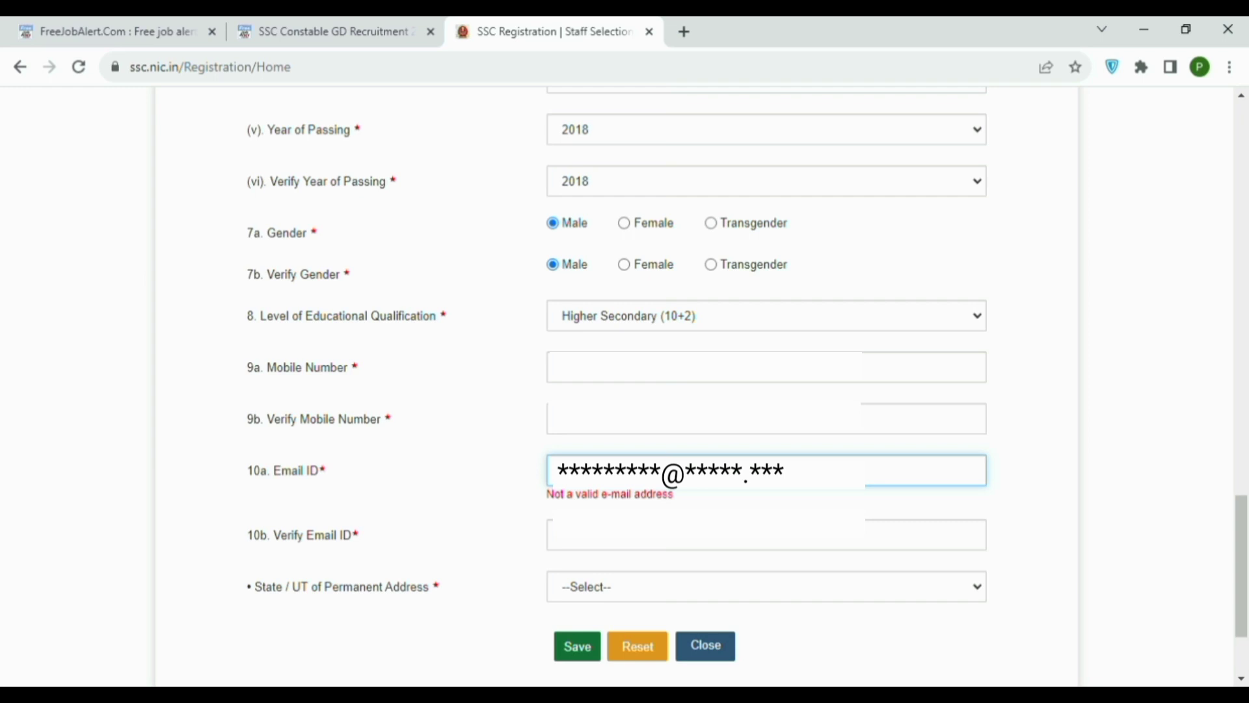
{"action": "left_click", "coordinate": [607, 538]}
{"action": "type", "text": "*******"}
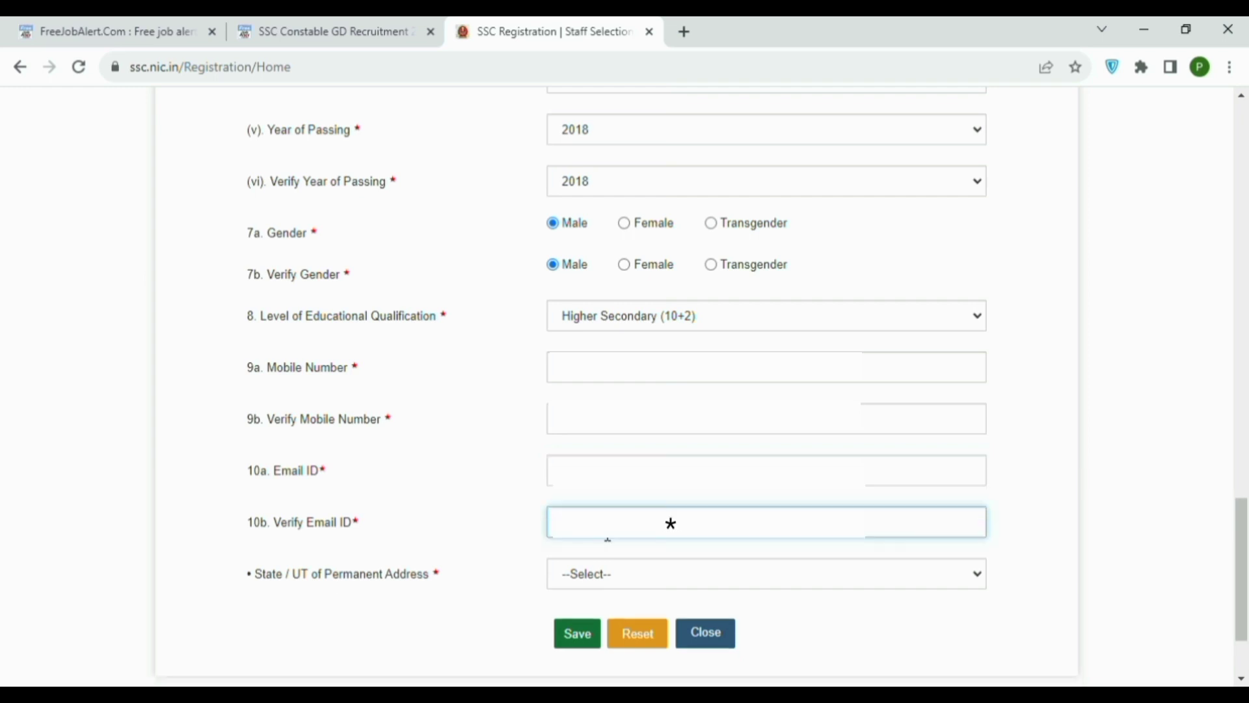
{"action": "type", "text": "**@*****"}
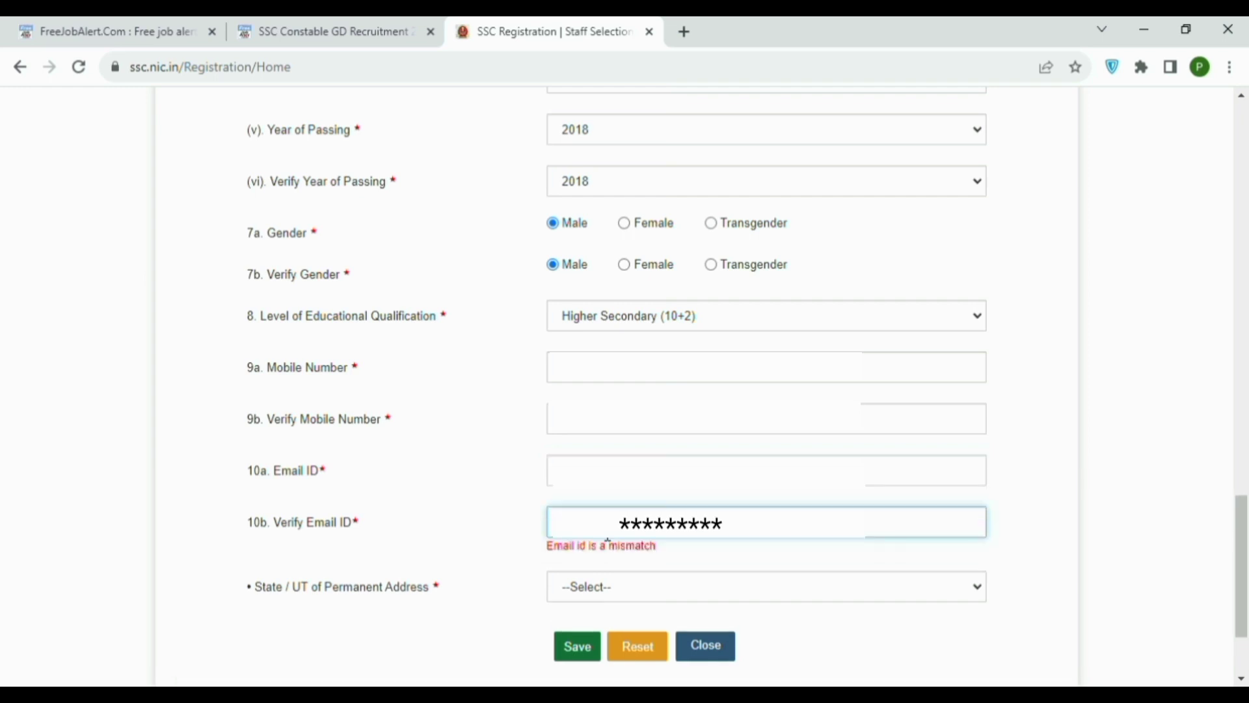
{"action": "type", "text": ".***"}
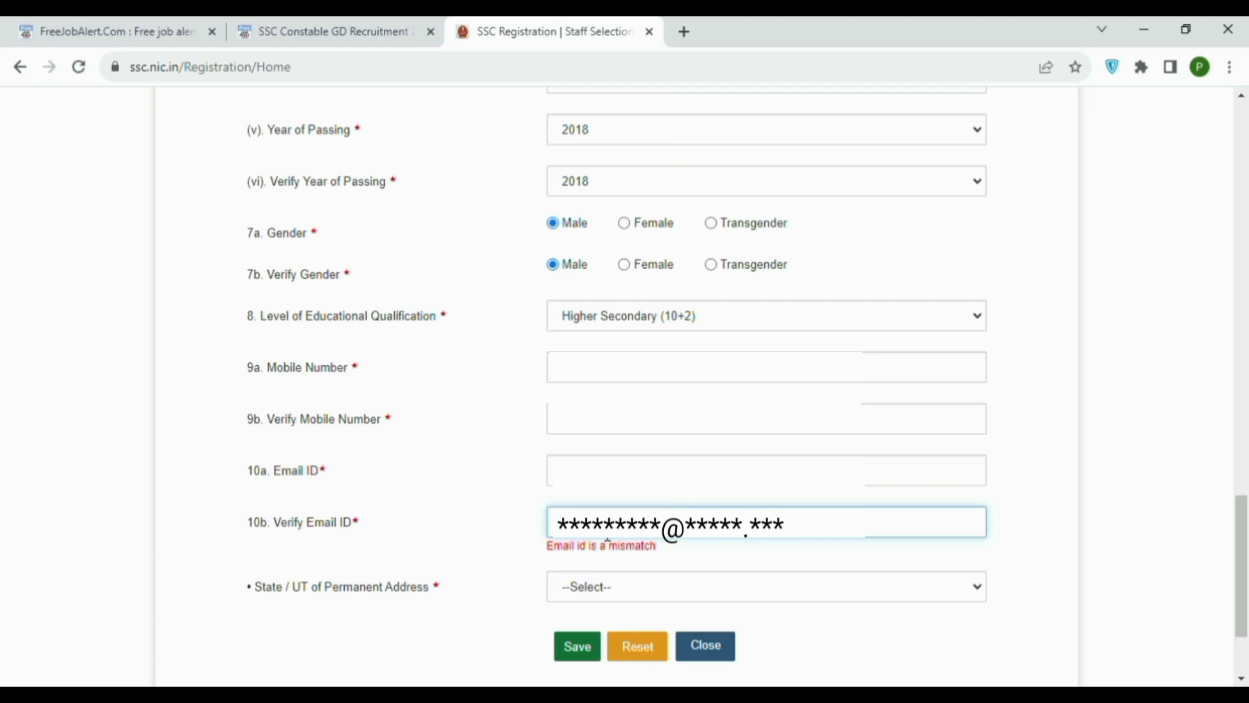
Choose Rajasthan as the permanent address state and review the completed form.
{"action": "left_click", "coordinate": [601, 586]}
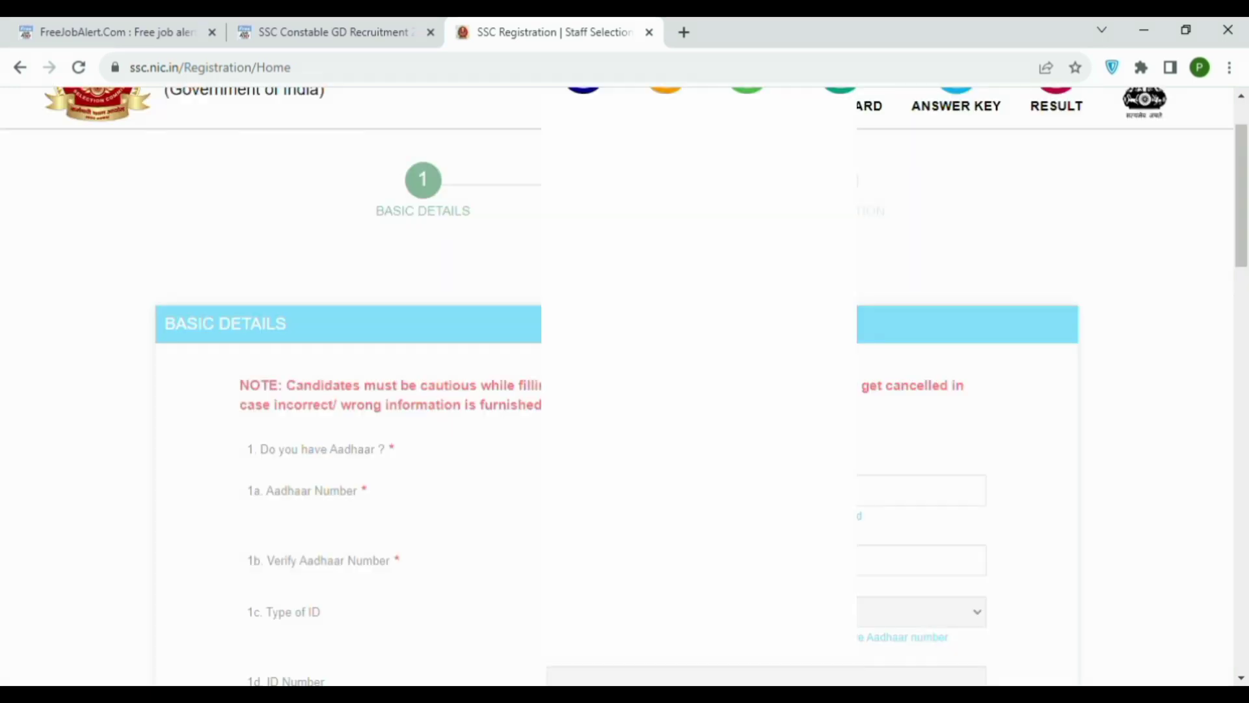
{"action": "scroll", "coordinate": [623, 387], "scroll_direction": "down", "scroll_amount": 20}
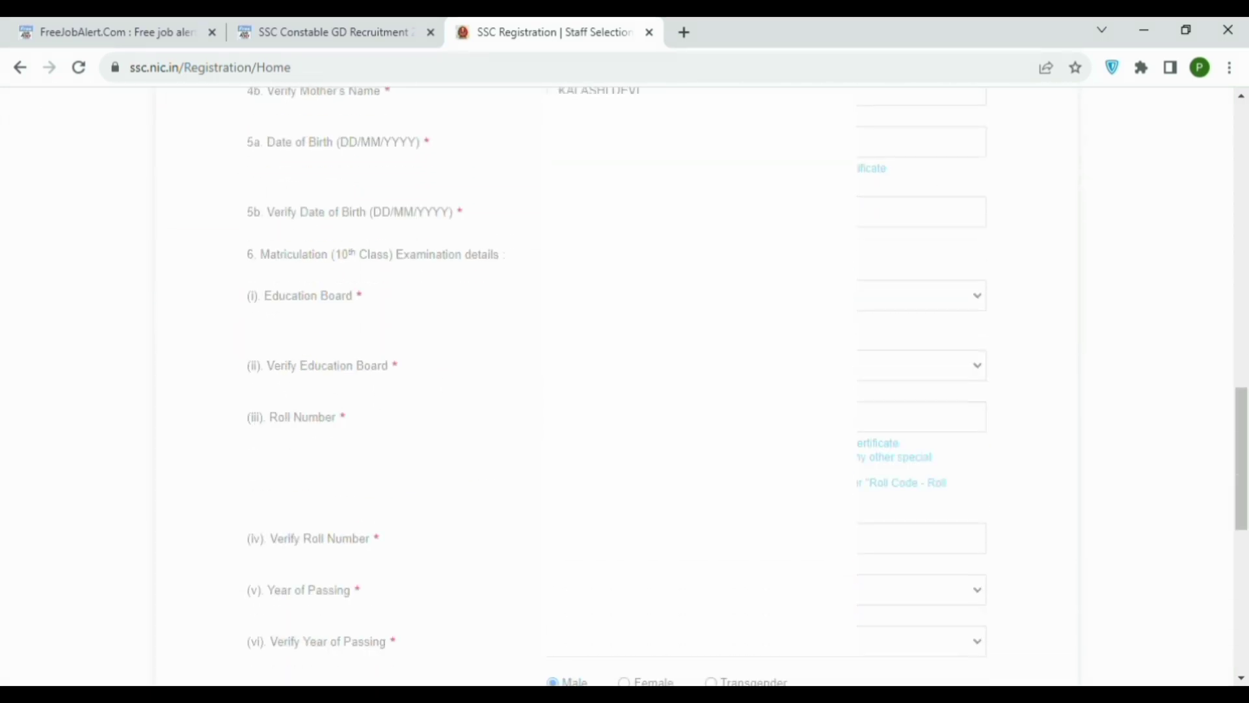
{"action": "scroll", "coordinate": [623, 387], "scroll_direction": "up", "scroll_amount": 20}
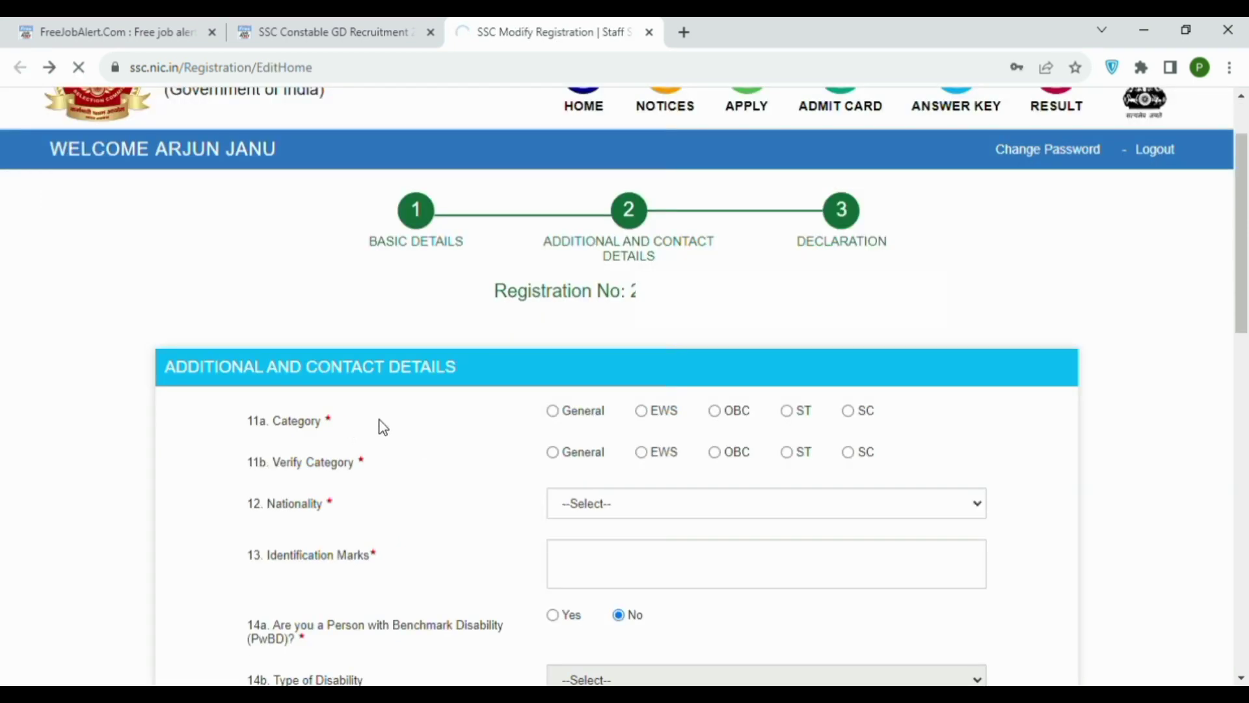
Select OBC category in 11a and 11b and Citizen of India as nationality.
{"action": "left_click", "coordinate": [717, 419]}
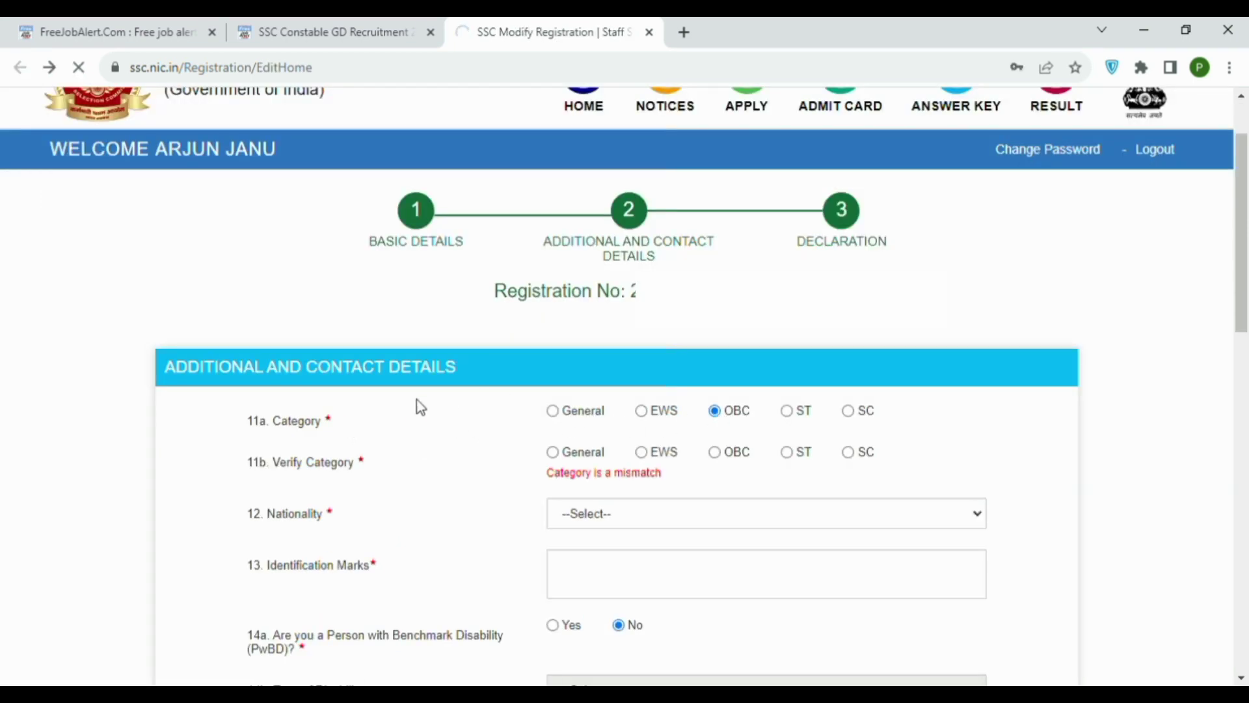
{"action": "left_click", "coordinate": [719, 454]}
{"action": "scroll", "coordinate": [709, 436], "scroll_direction": "down", "scroll_amount": 1}
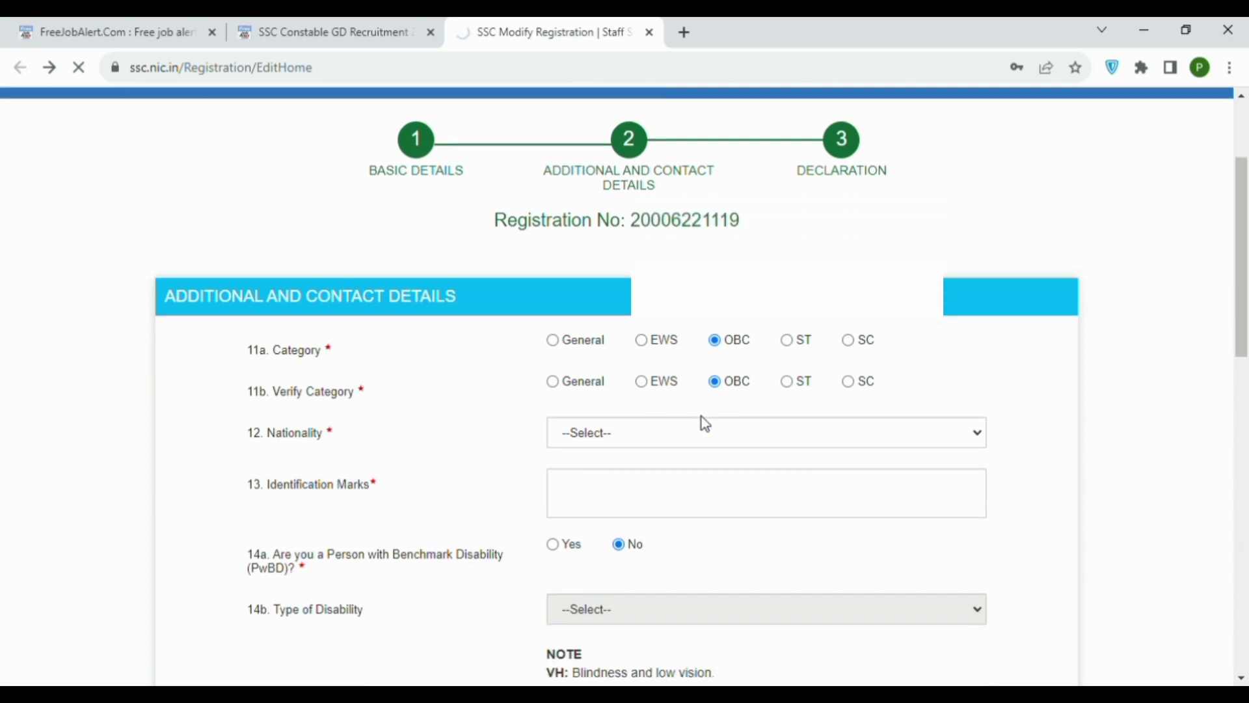
{"action": "left_click", "coordinate": [755, 419]}
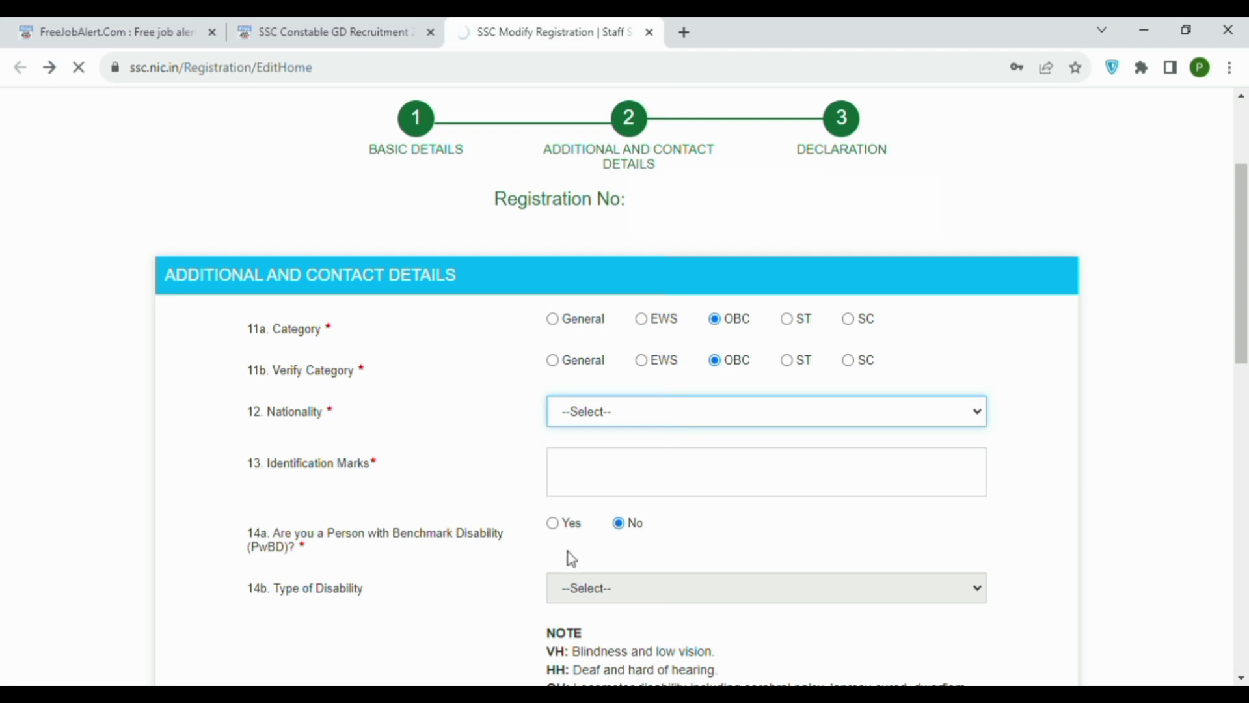
{"action": "left_click", "coordinate": [587, 449]}
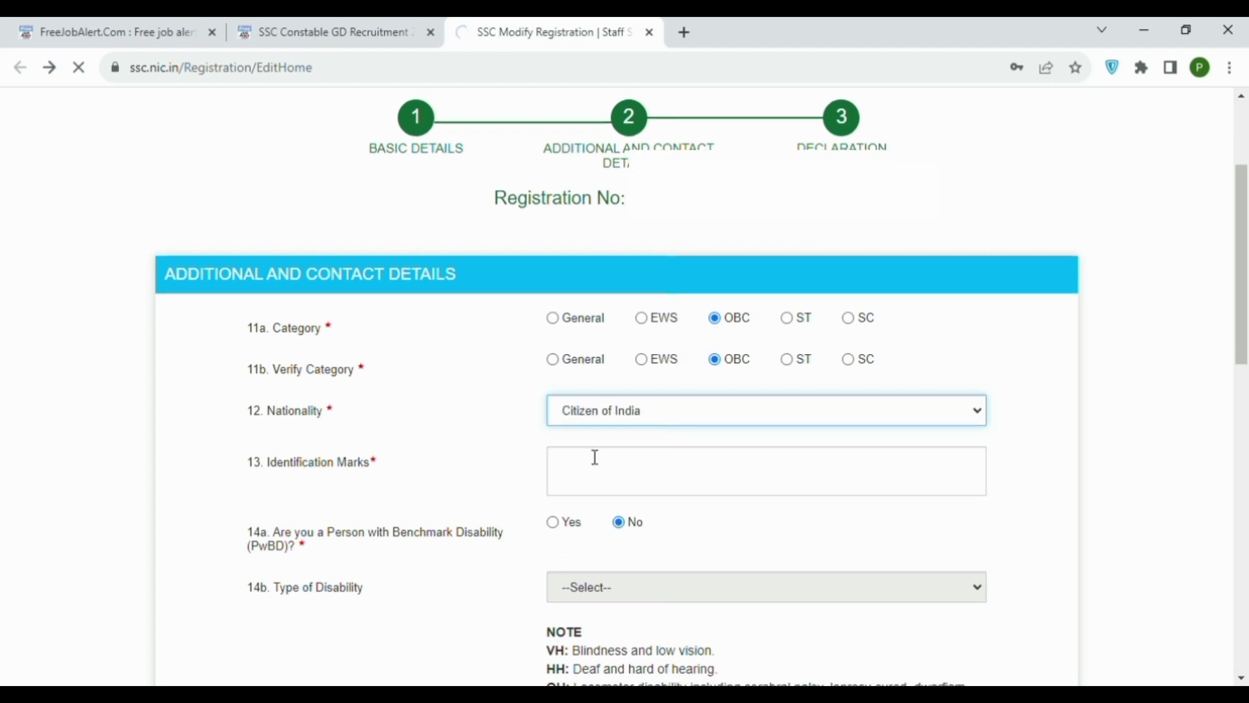
{"action": "scroll", "coordinate": [390, 418], "scroll_direction": "down", "scroll_amount": 3}
Enter 'MARK OF VISIBLE IDENTIFICATION' as the identification mark.
{"action": "left_click", "coordinate": [567, 297]}
{"action": "type", "text": "MAR"}
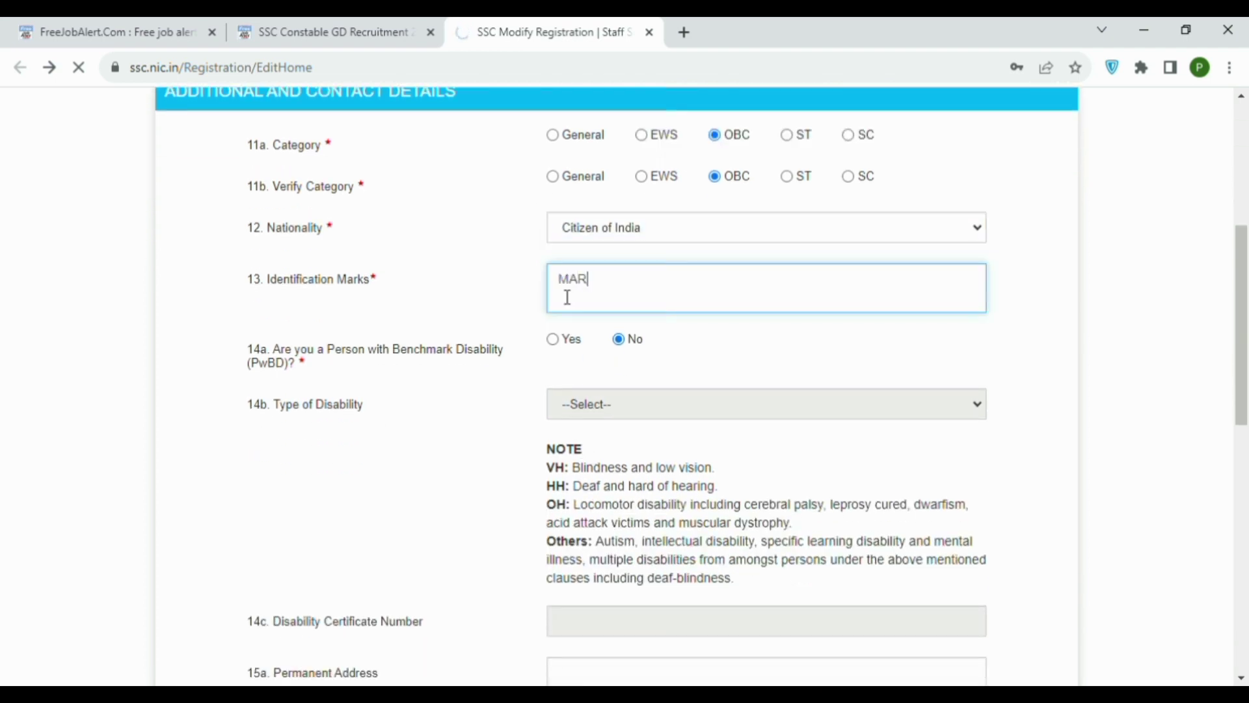
{"action": "type", "text": "K OF VISIBLE"}
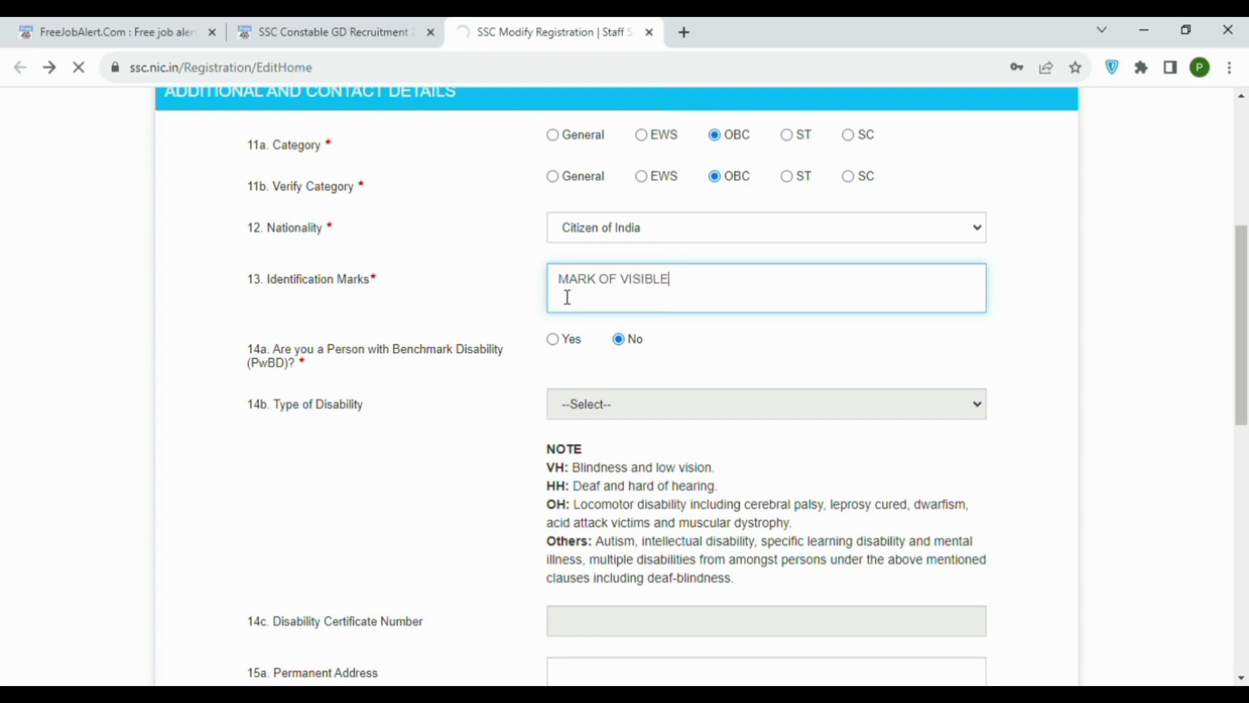
{"action": "type", "text": " IDENTIFICATION"}
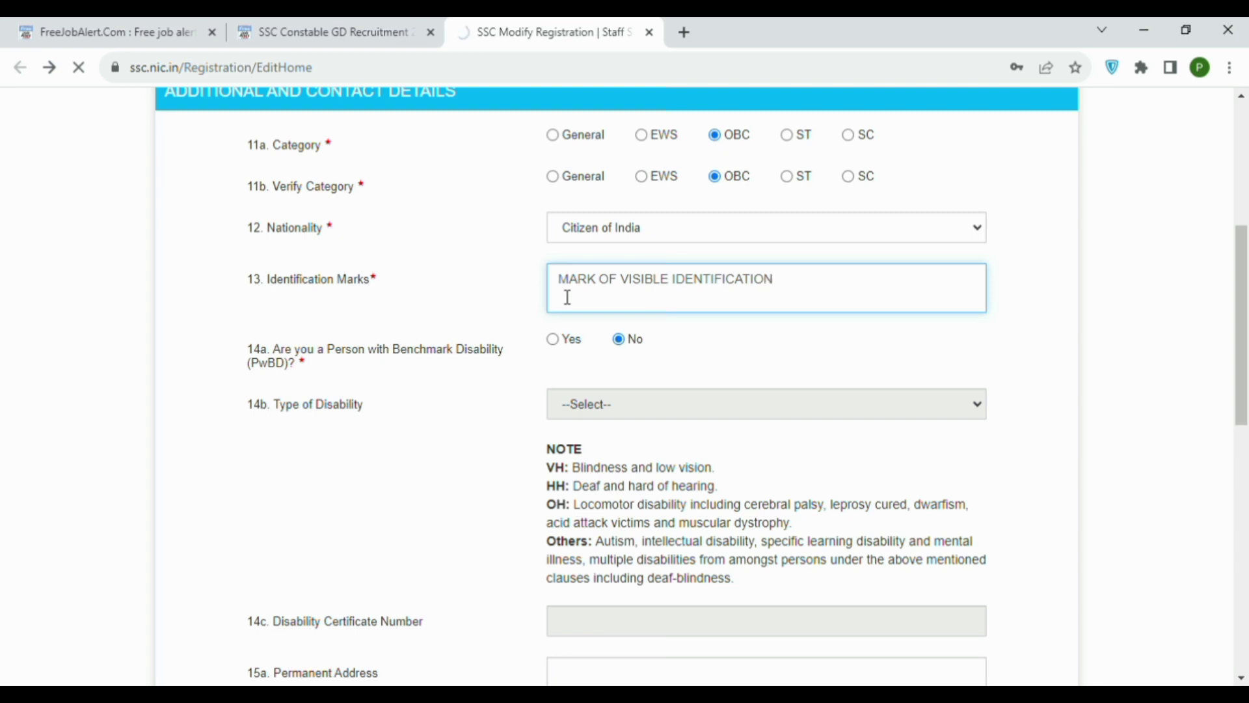
{"action": "scroll", "coordinate": [416, 312], "scroll_direction": "down", "scroll_amount": 4}
{"action": "scroll", "coordinate": [285, 399], "scroll_direction": "down", "scroll_amount": 1}
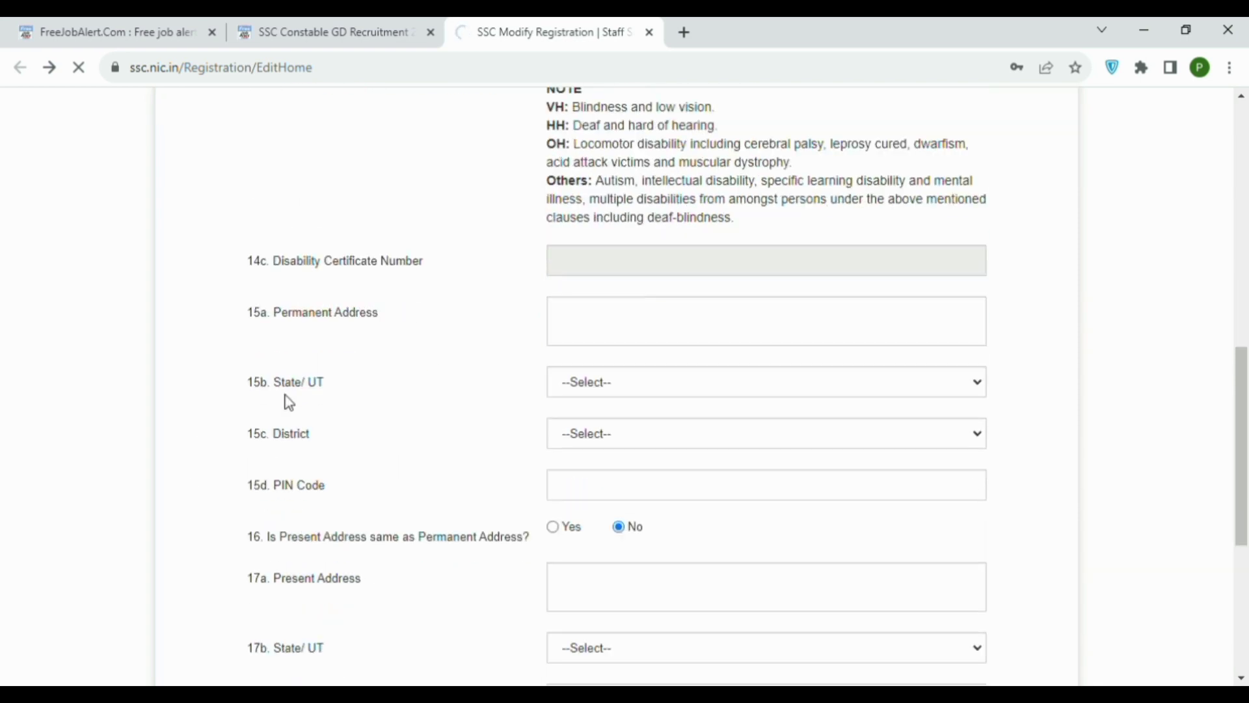
Type the permanent address with state Rajasthan and district Nagaur.
{"action": "left_click", "coordinate": [603, 324]}
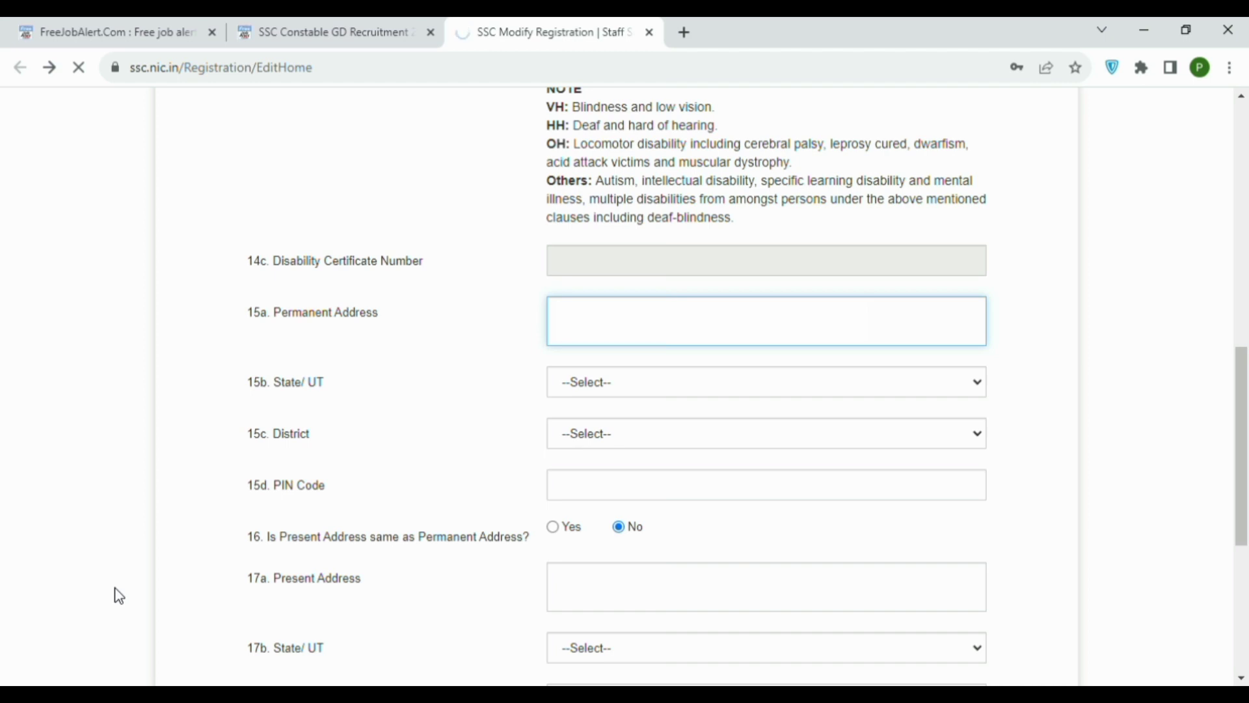
{"action": "type", "text": "AJASTHAN"}
{"action": "key", "text": "Tab"}
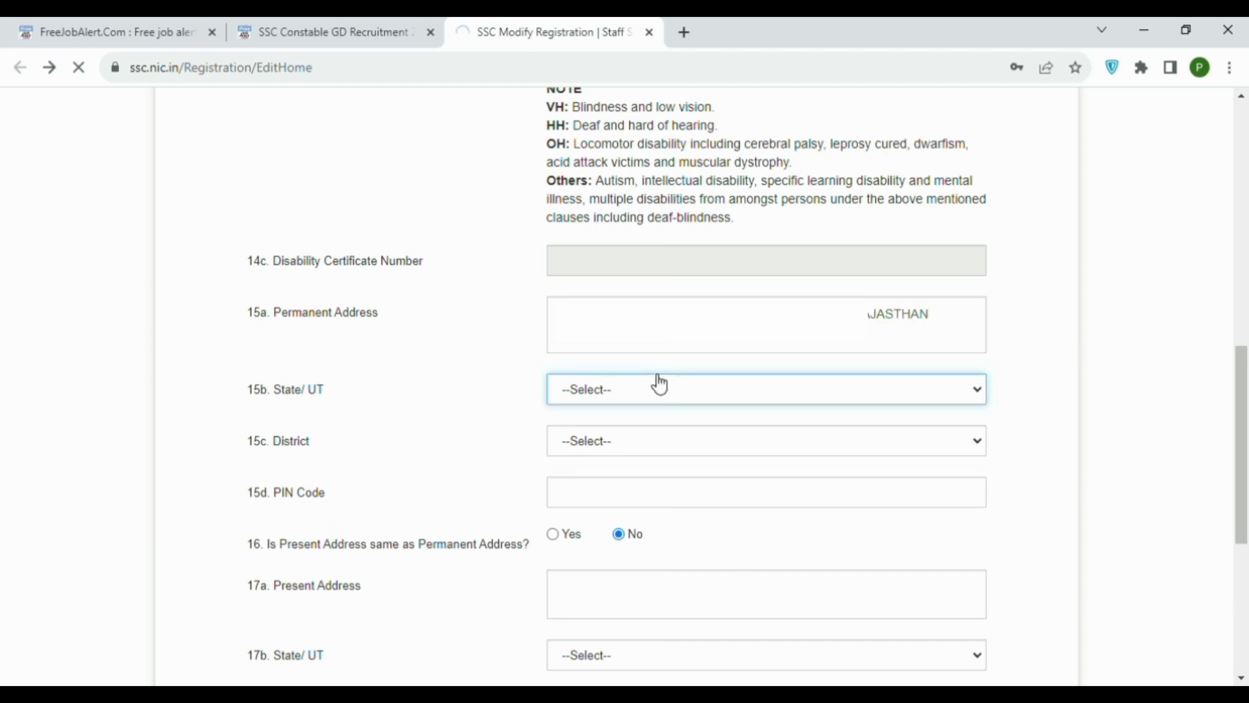
{"action": "key", "text": "r"}
{"action": "key", "text": "Tab"}
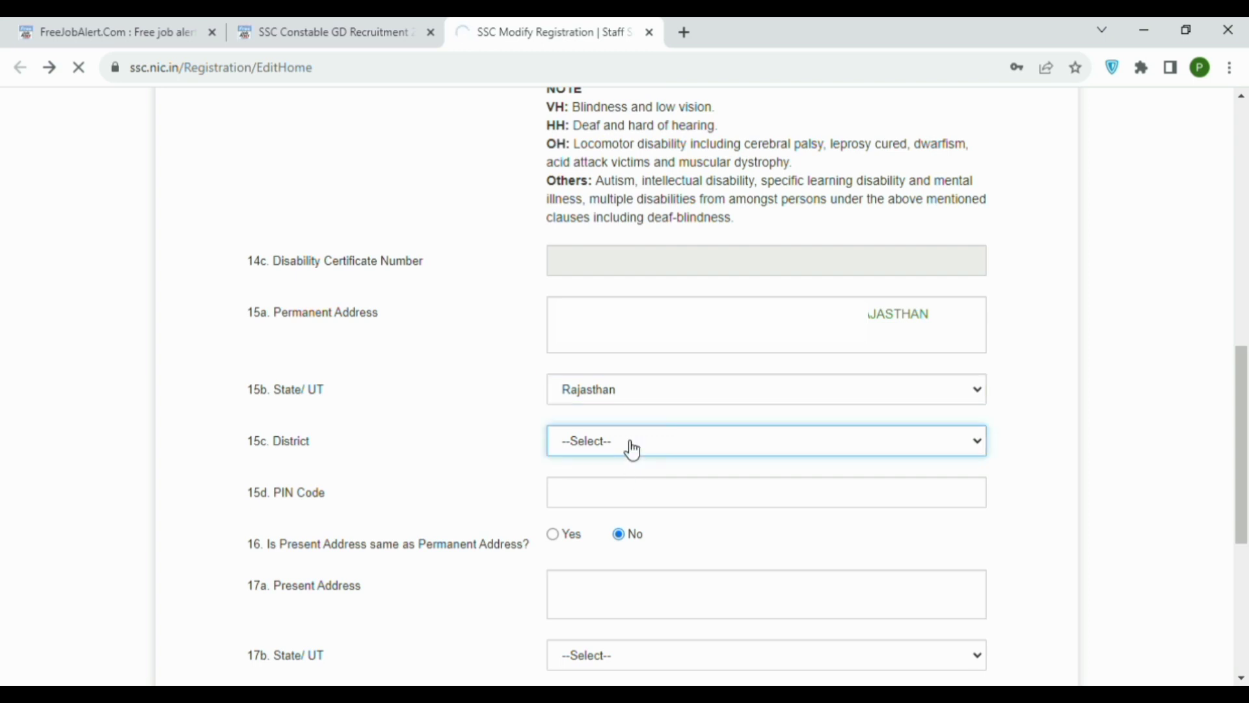
{"action": "key", "text": "n"}
Enter PIN code 341316 and copy the permanent address into the present address.
{"action": "scroll", "coordinate": [619, 416], "scroll_direction": "down", "scroll_amount": 1}
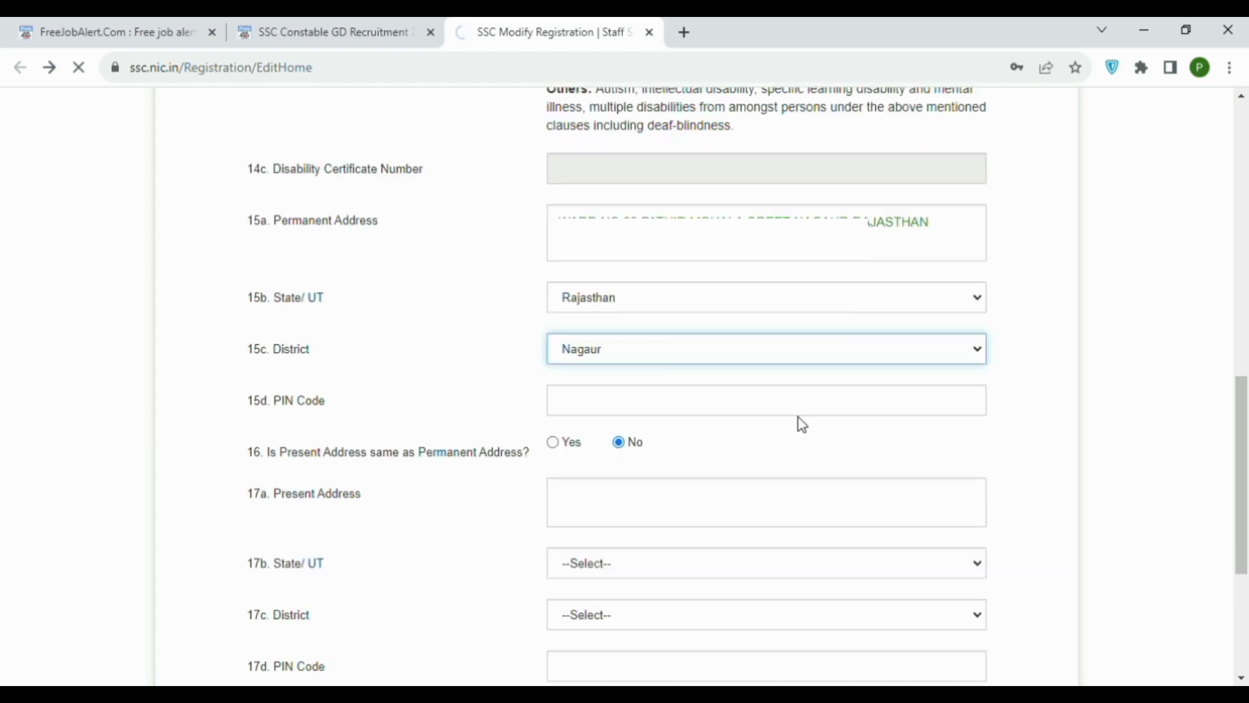
{"action": "left_click", "coordinate": [809, 399]}
{"action": "type", "text": "341316"}
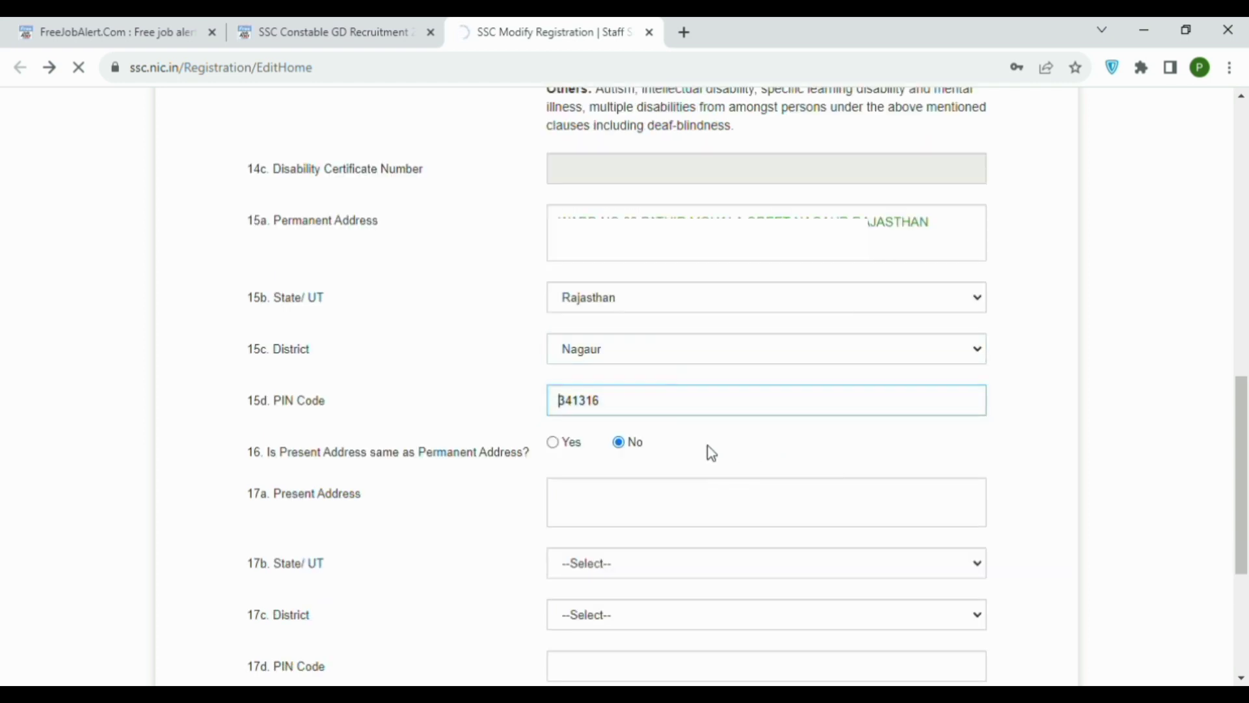
{"action": "scroll", "coordinate": [892, 463], "scroll_direction": "down", "scroll_amount": 1}
{"action": "scroll", "coordinate": [892, 463], "scroll_direction": "down", "scroll_amount": 3}
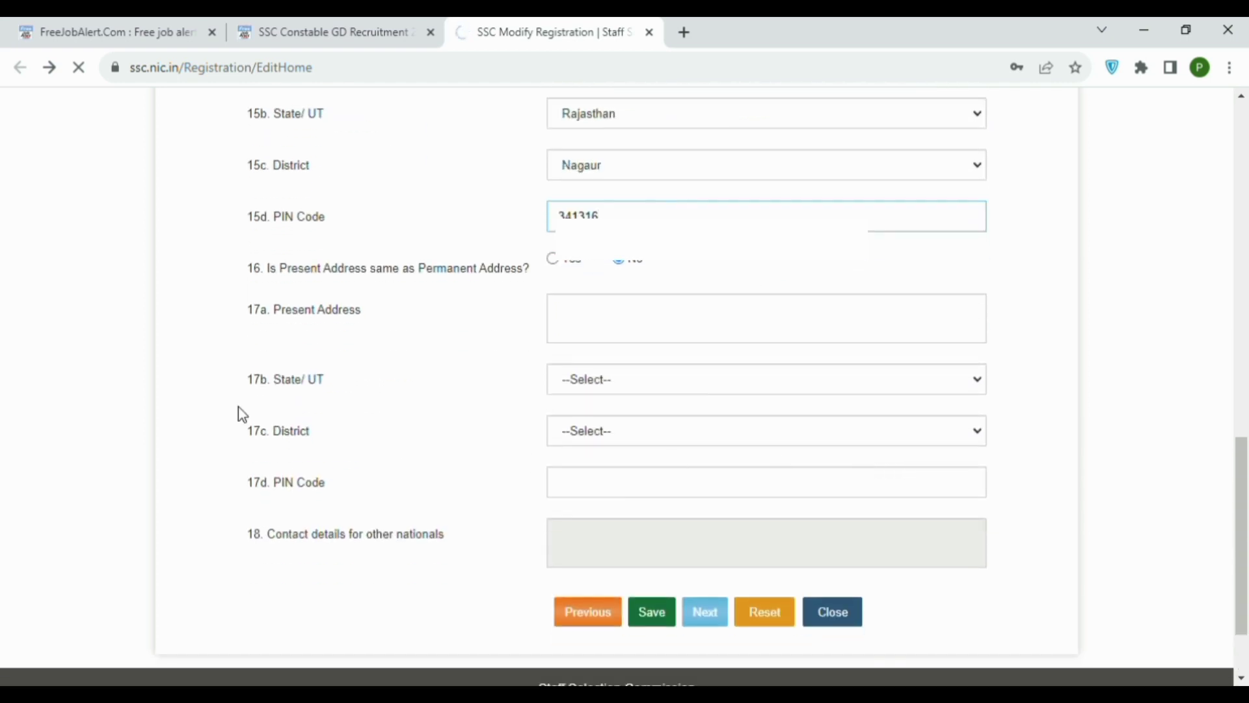
{"action": "left_click", "coordinate": [545, 311]}
{"action": "scroll", "coordinate": [545, 311], "scroll_direction": "down", "scroll_amount": 2}
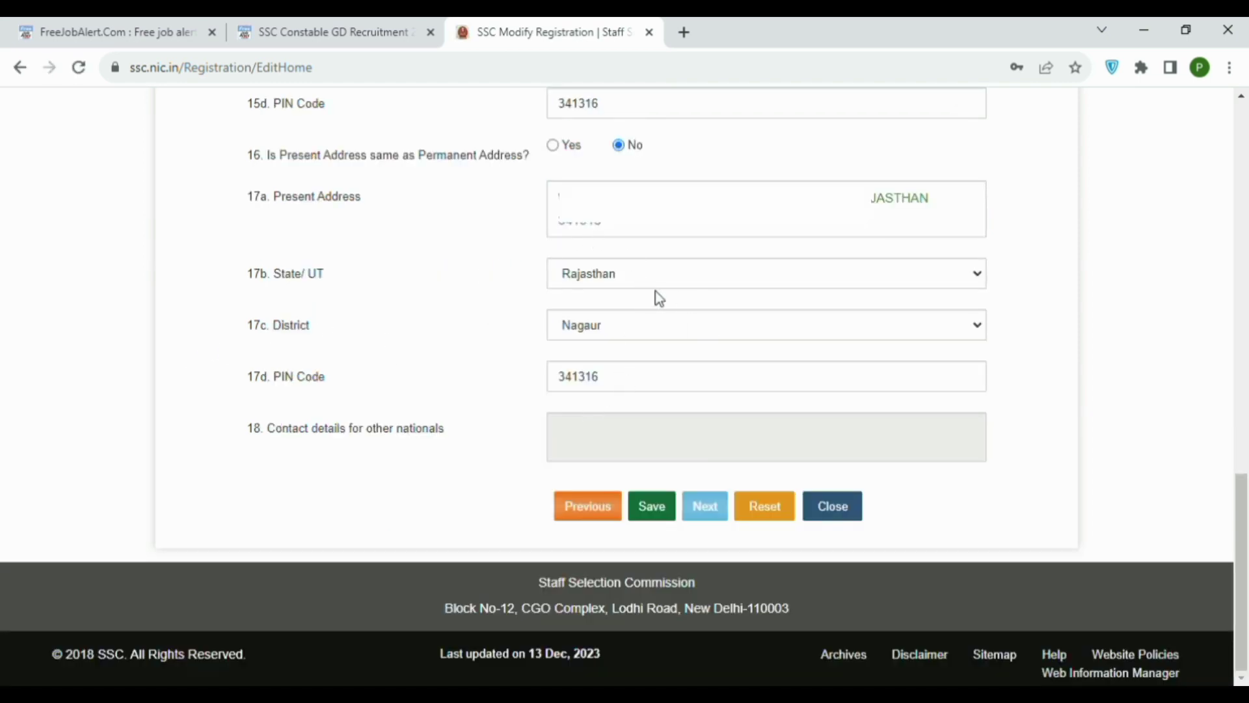
Save the additional and contact details, dismiss the success message, and tick I Agree under Declaration.
{"action": "left_click", "coordinate": [652, 505]}
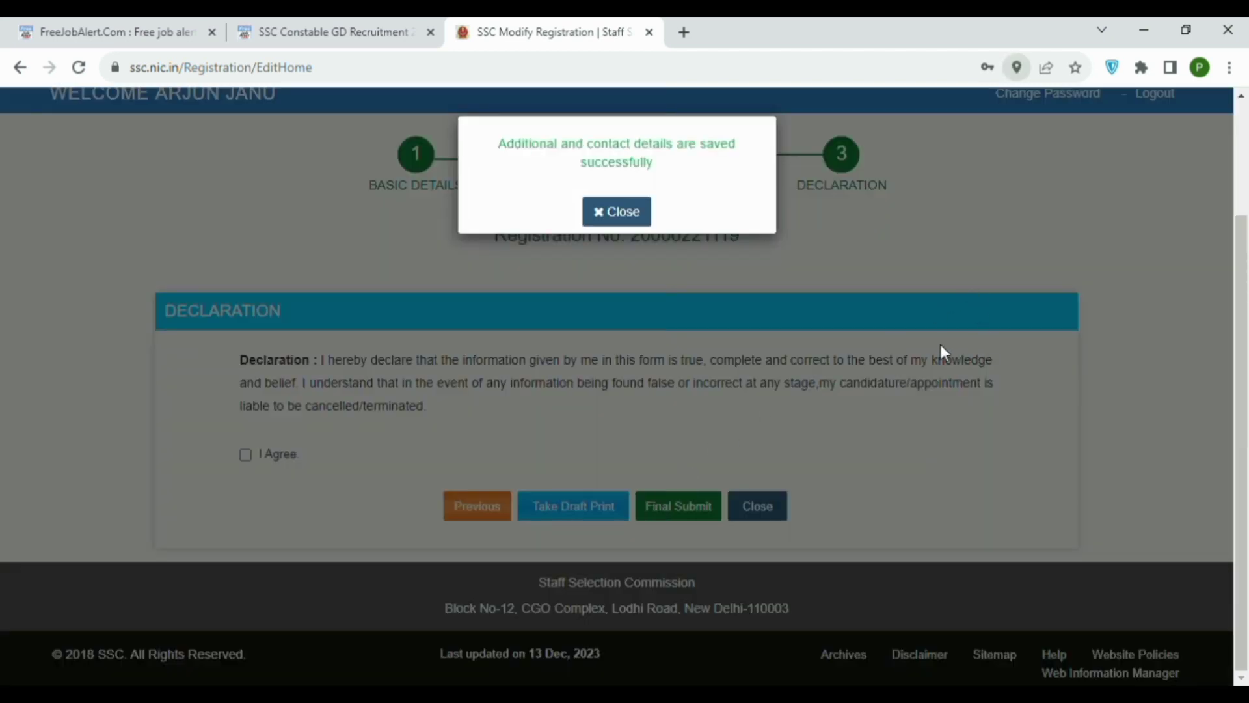
{"action": "double_click", "coordinate": [616, 162]}
{"action": "left_click", "coordinate": [616, 211]}
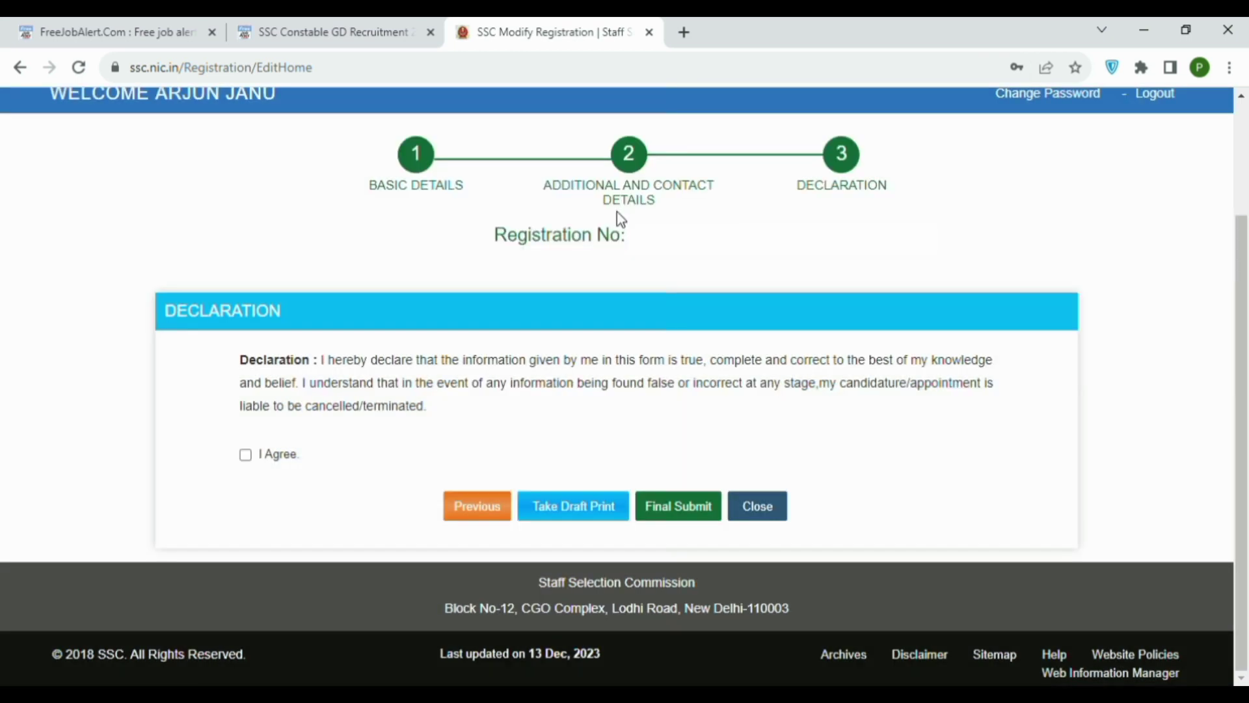
{"action": "left_click", "coordinate": [247, 454]}
Final-submit the registration, then fill in the email OTP and the captcha text.
{"action": "left_click", "coordinate": [665, 514]}
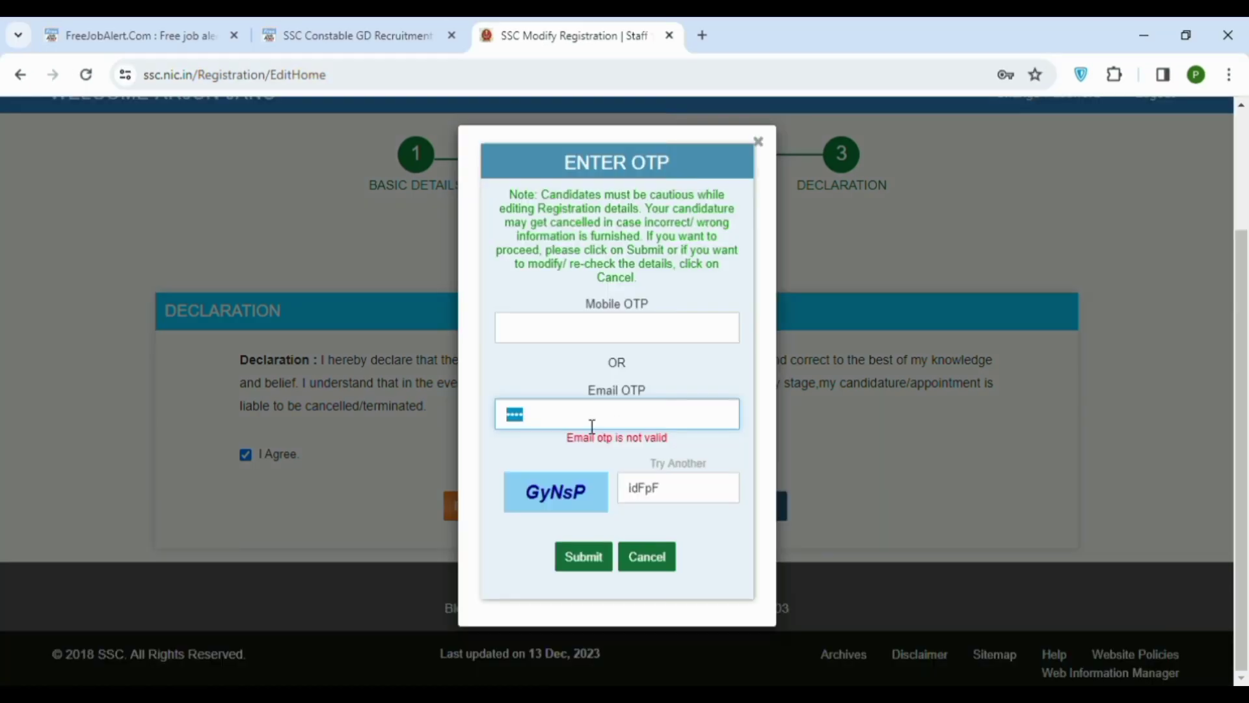
{"action": "type", "text": "1234"}
{"action": "left_click_drag", "start_coordinate": [706, 495], "coordinate": [531, 496]}
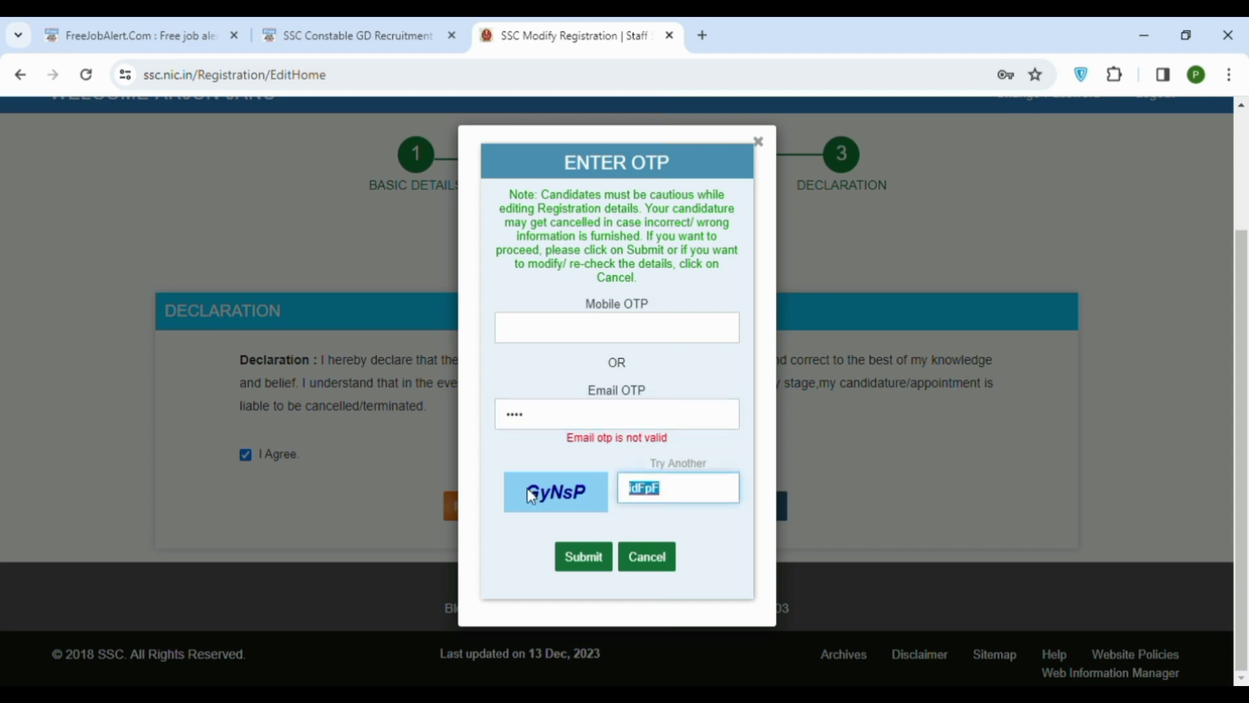
{"action": "type", "text": "GyNsP"}
Enter the mobile OTP and submit the OTP dialog.
{"action": "left_click", "coordinate": [590, 338]}
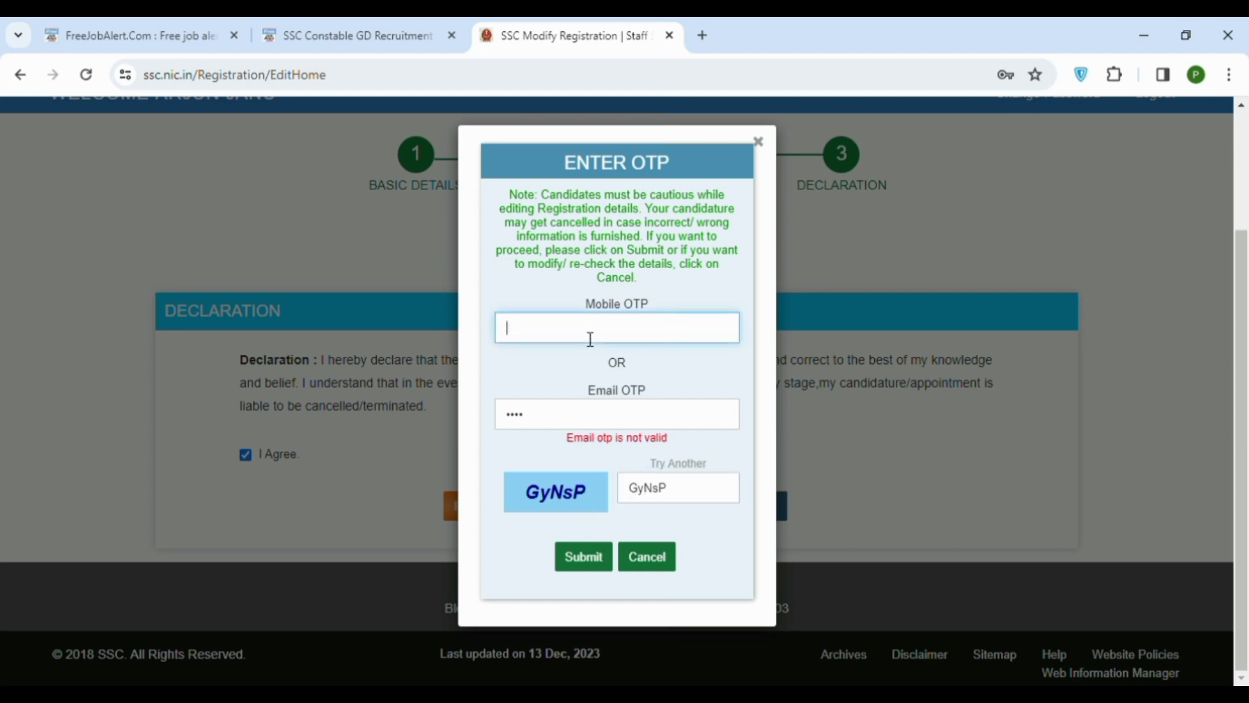
{"action": "type", "text": "1234"}
{"action": "left_click", "coordinate": [597, 561]}
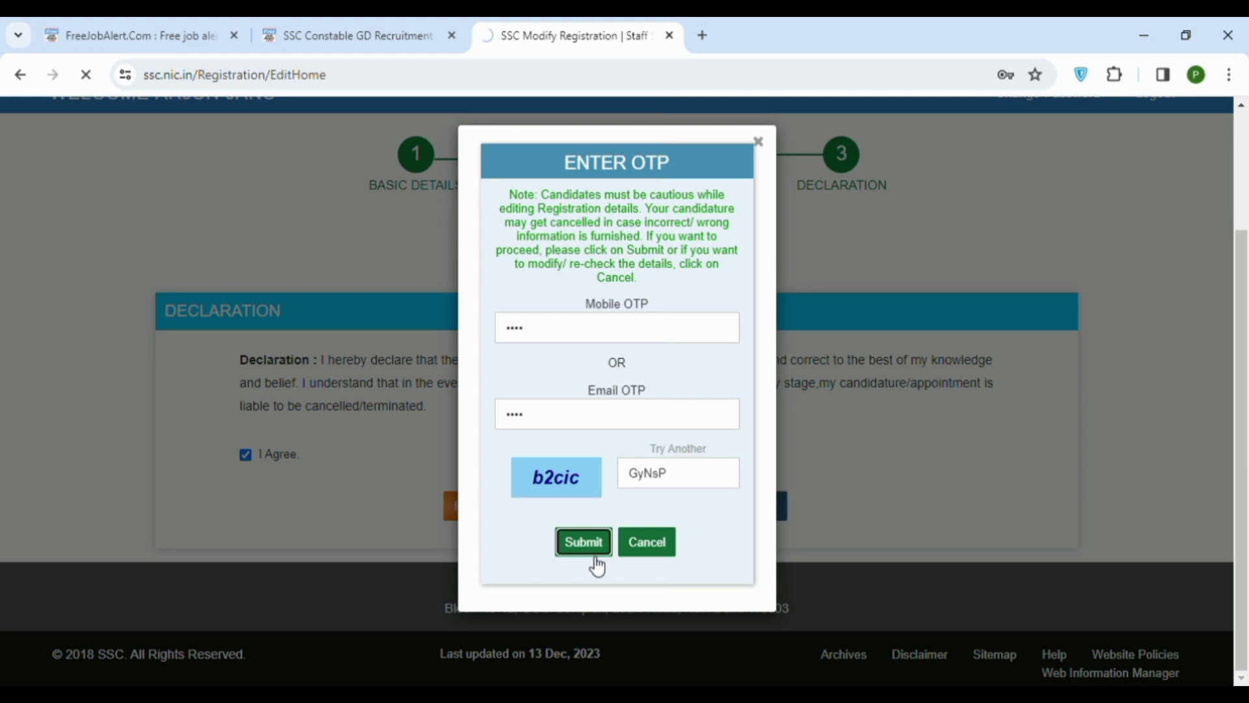
{"action": "left_click", "coordinate": [589, 547]}
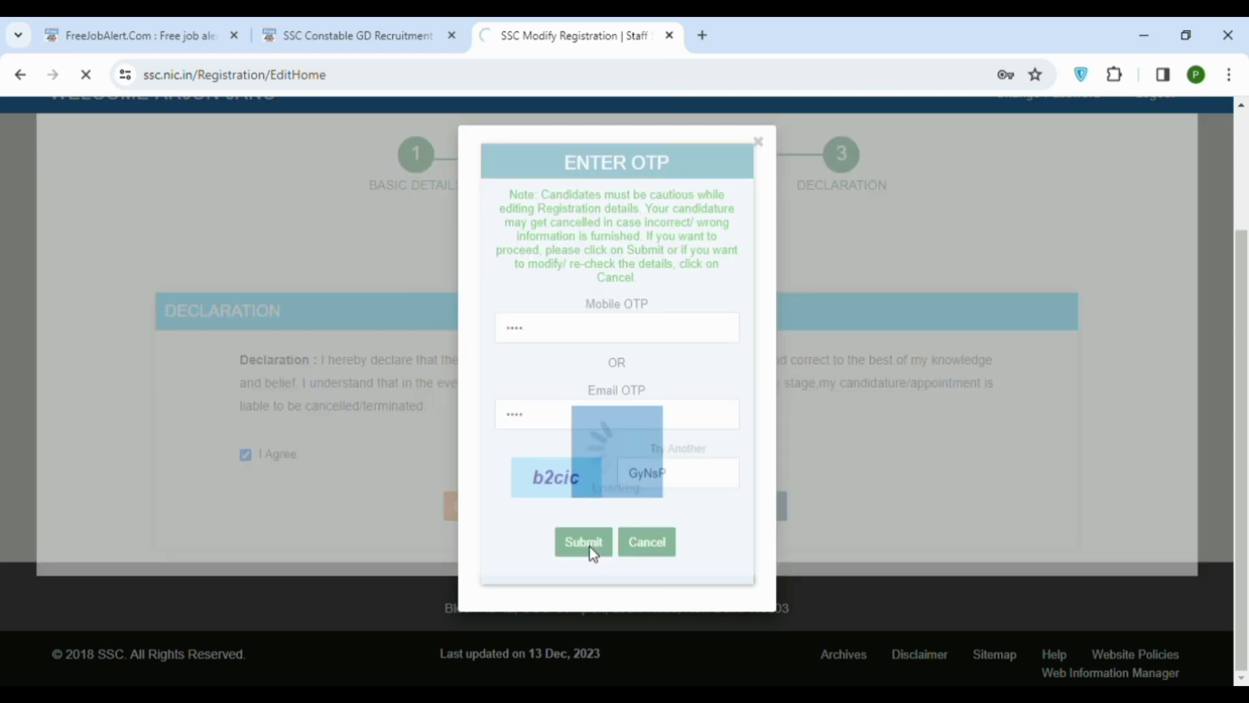